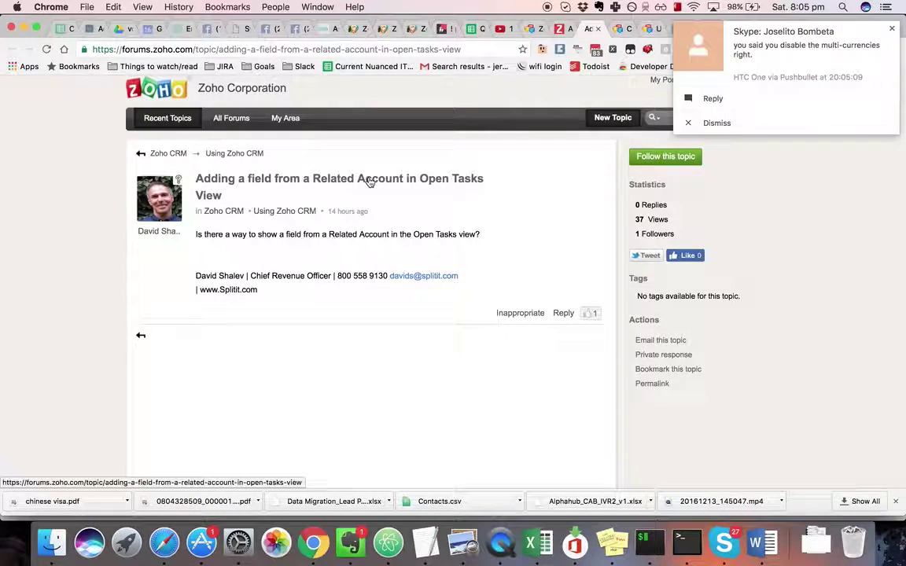
Dismiss the Skype notification pop-ups and switch to the Zoho CRM Untitled Report tab
left_click(892, 30)
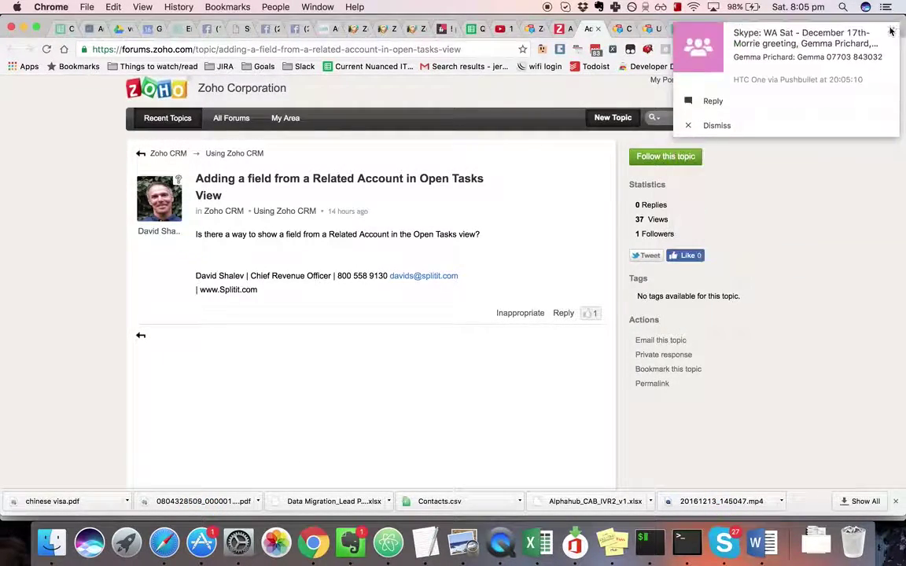
left_click(892, 30)
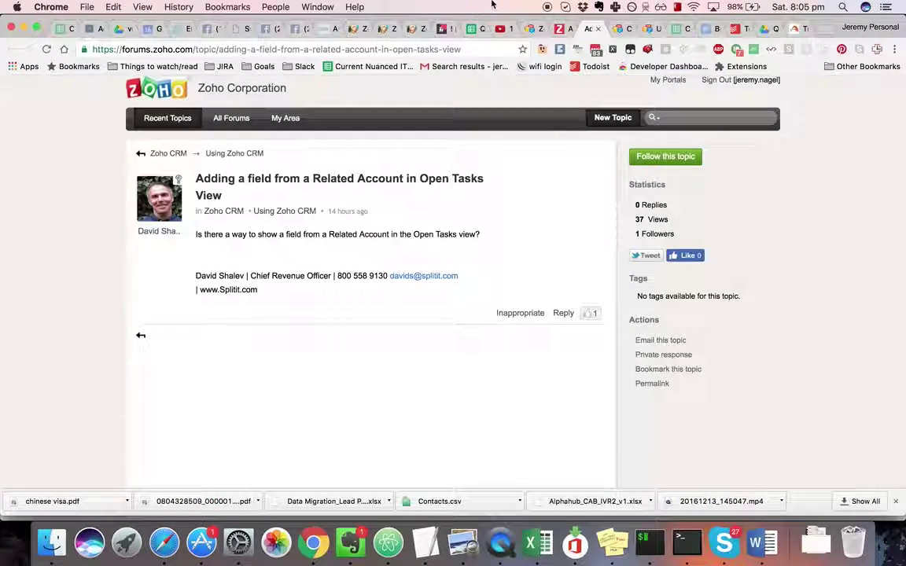
left_click(356, 30)
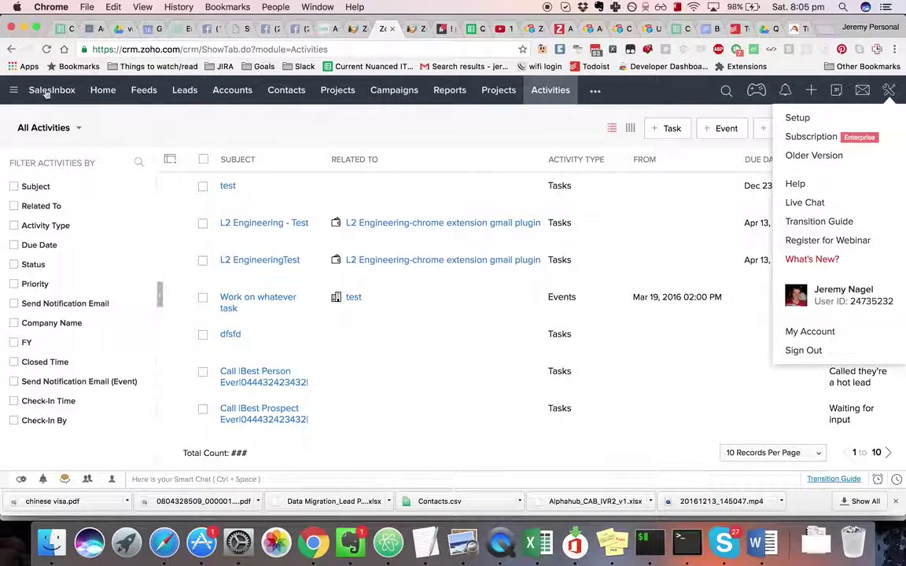
Switch the Activities list to the My Open Tasks view
left_click(42, 120)
left_click(45, 130)
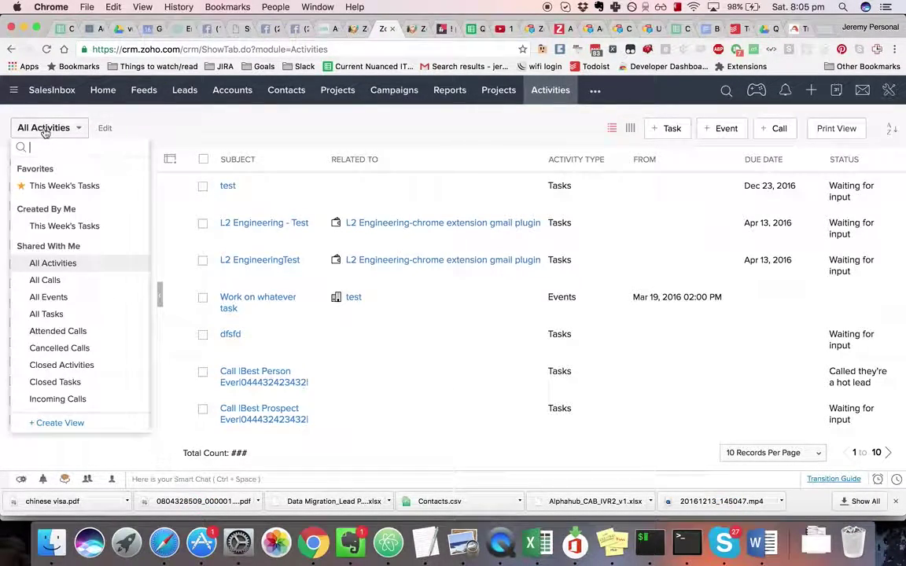
type("open")
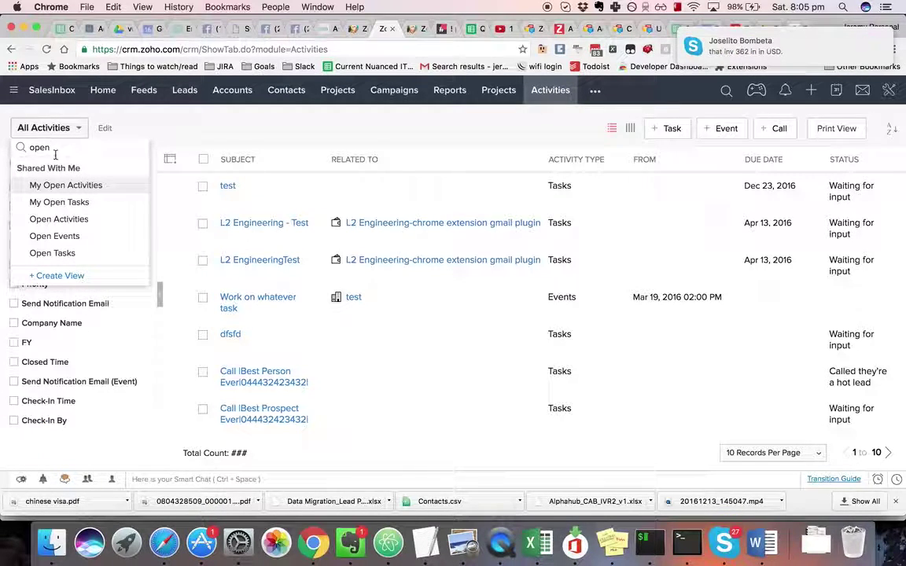
left_click(67, 203)
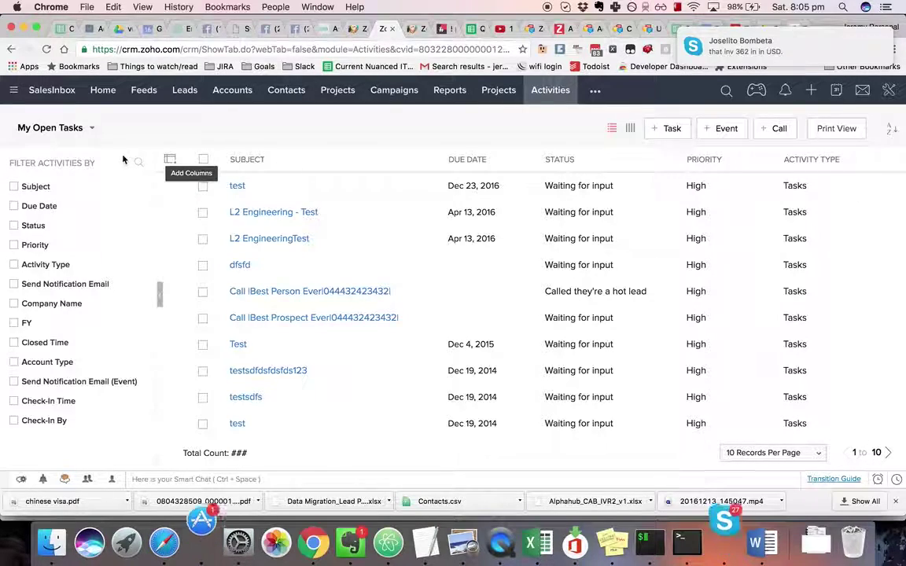
Open Add Columns for My Open Tasks and browse the Available columns list
left_click(115, 129)
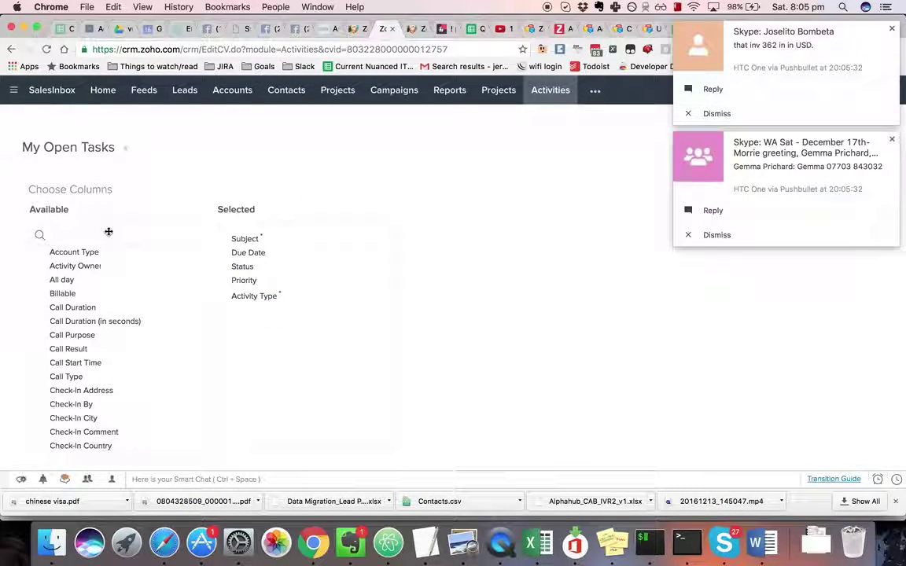
scroll(115, 354, "down", 5)
scroll(115, 354, "down", 3)
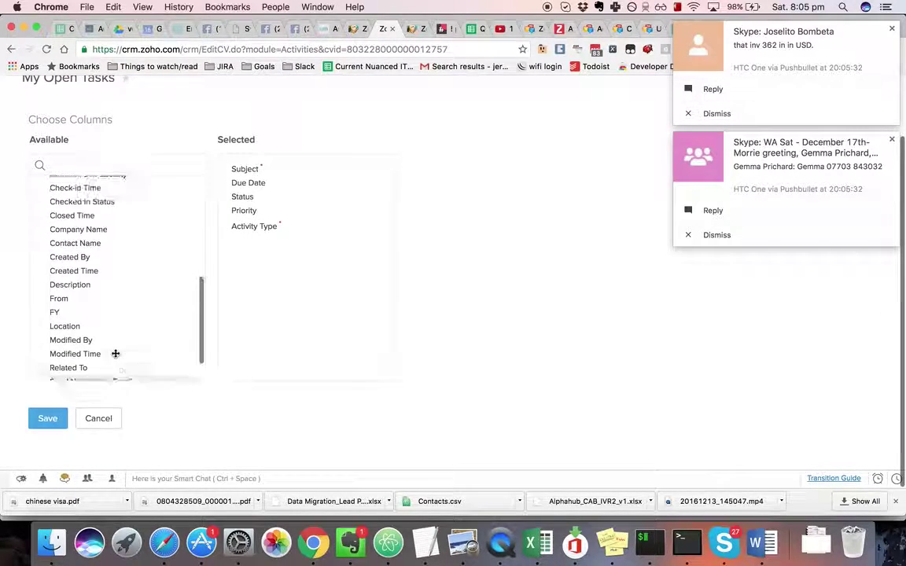
scroll(115, 354, "up", 5)
scroll(114, 354, "up", 5)
scroll(115, 354, "down", 1)
scroll(115, 354, "down", 2)
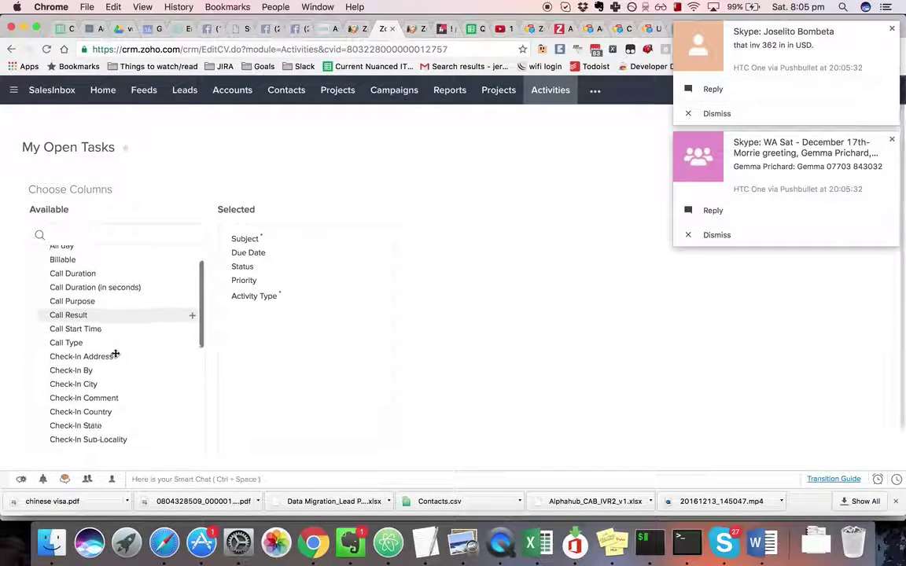
scroll(115, 354, "down", 2)
scroll(115, 354, "down", 5)
scroll(114, 354, "down", 3)
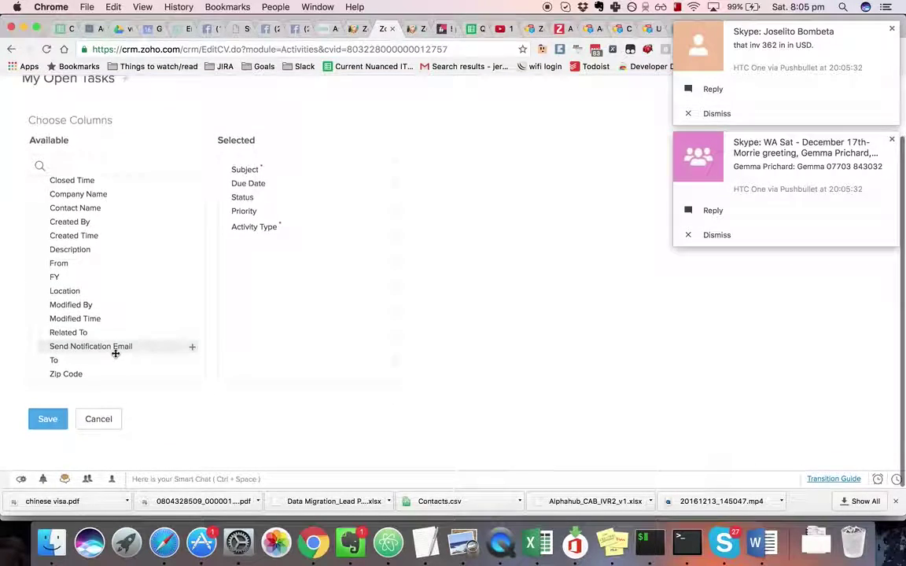
scroll(115, 353, "up", 10)
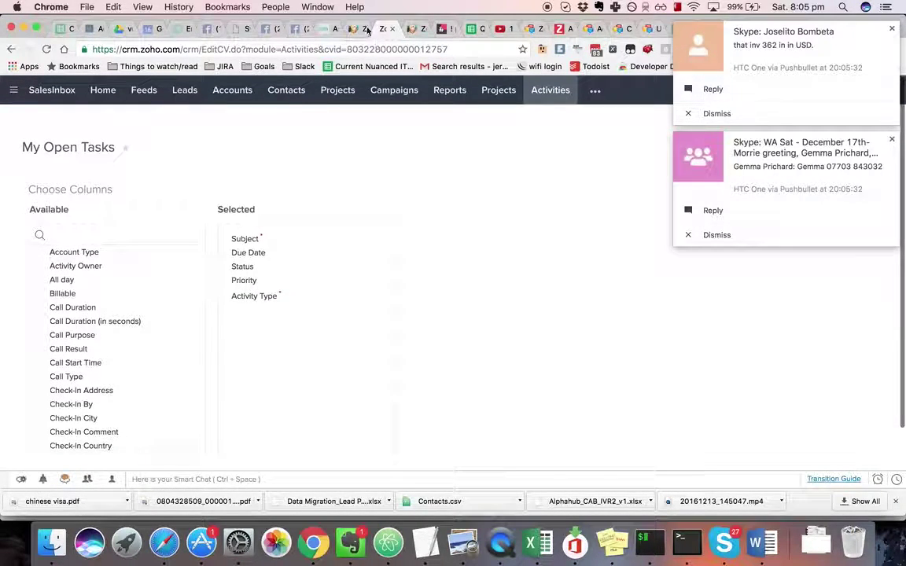
Open the Untitled Report in edit mode and look over its settings
left_click(367, 30)
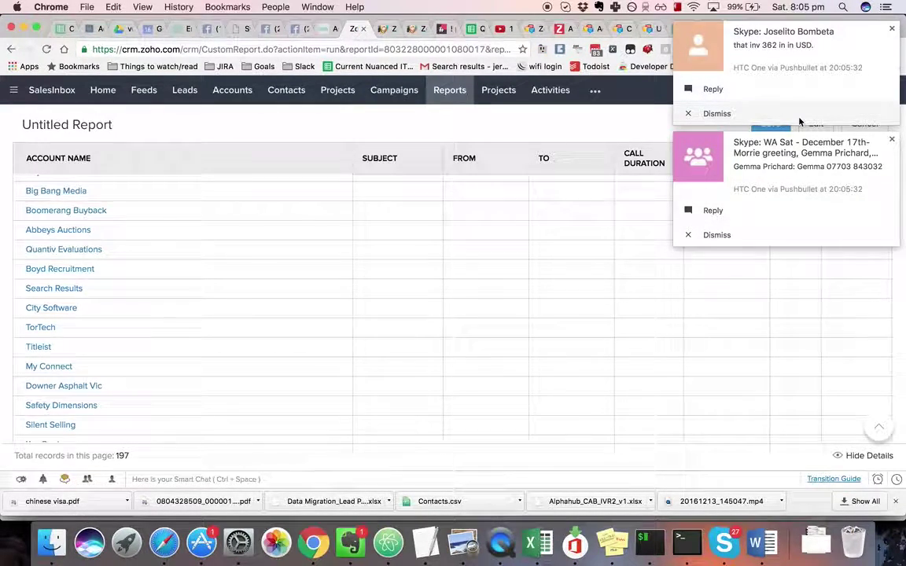
left_click(892, 30)
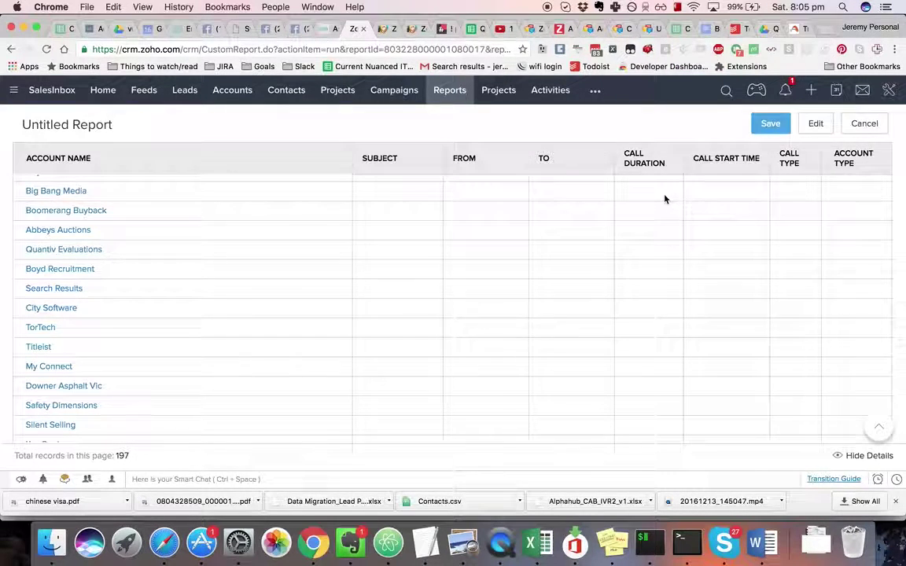
left_click(814, 125)
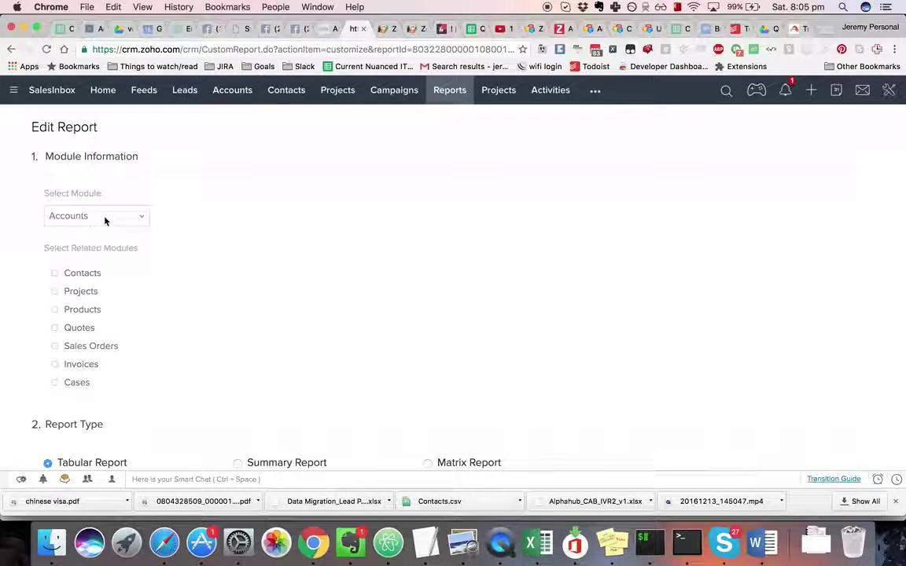
scroll(219, 239, "down", 2)
scroll(128, 289, "down", 2)
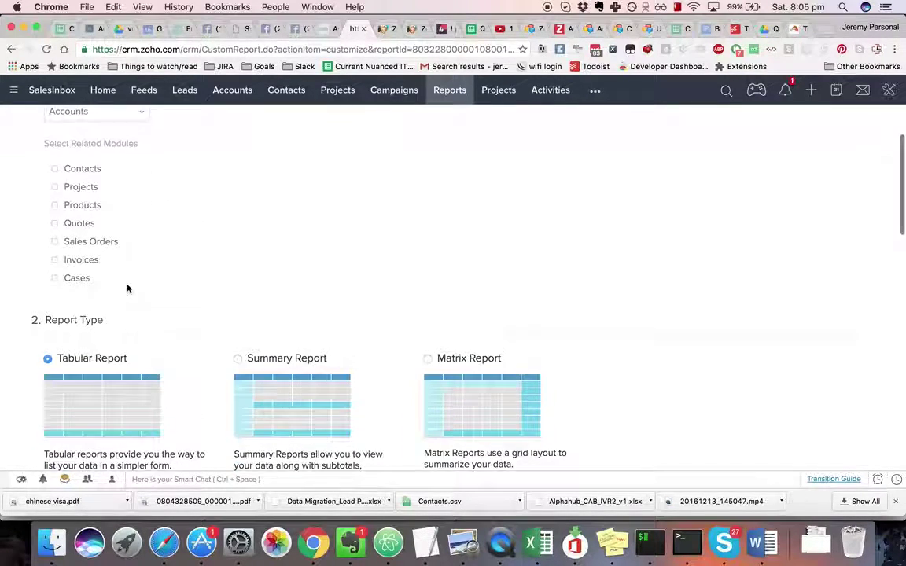
scroll(128, 289, "up", 2)
scroll(188, 310, "down", 3)
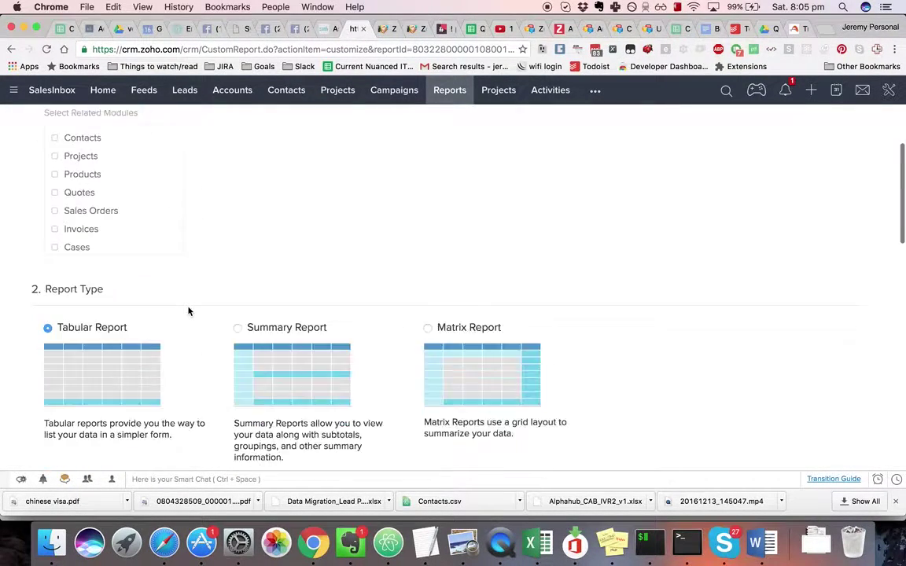
scroll(188, 310, "down", 5)
scroll(188, 310, "up", 5)
Finish reviewing, cancel the edit without saving, and return to the Reports list
scroll(186, 290, "up", 1)
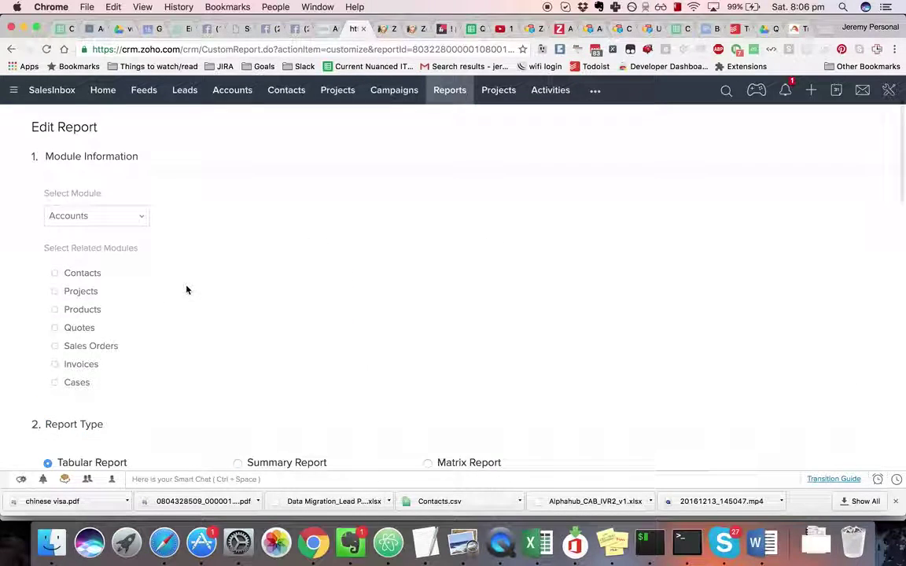
scroll(186, 290, "down", 3)
scroll(186, 288, "down", 3)
scroll(187, 288, "down", 5)
scroll(210, 387, "down", 10)
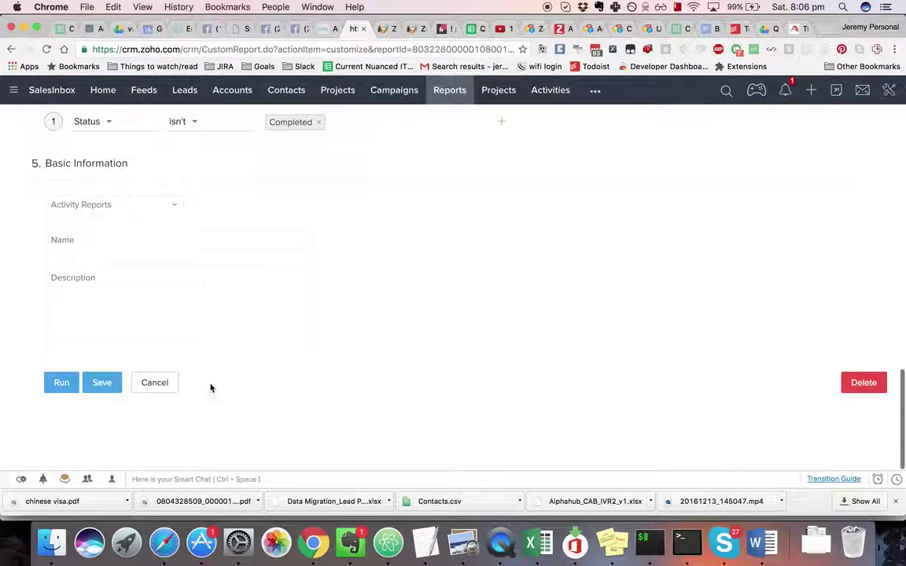
left_click(158, 385)
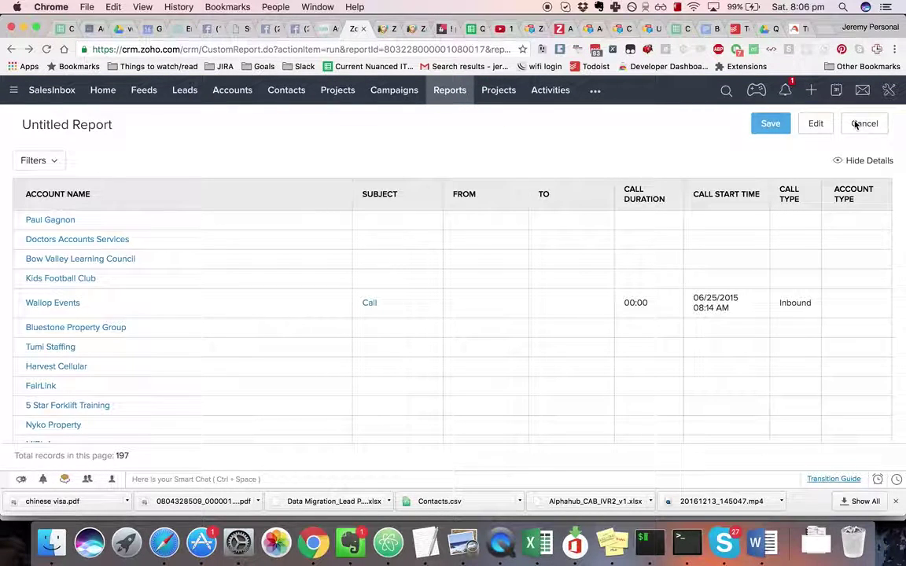
left_click(456, 96)
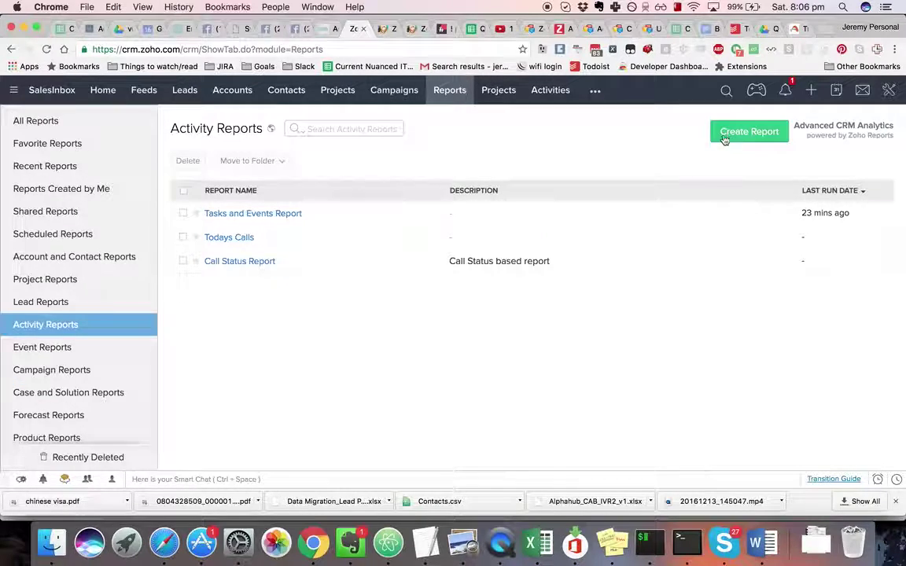
Start a new tabular report based on the Accounts module
left_click(726, 136)
left_click(108, 217)
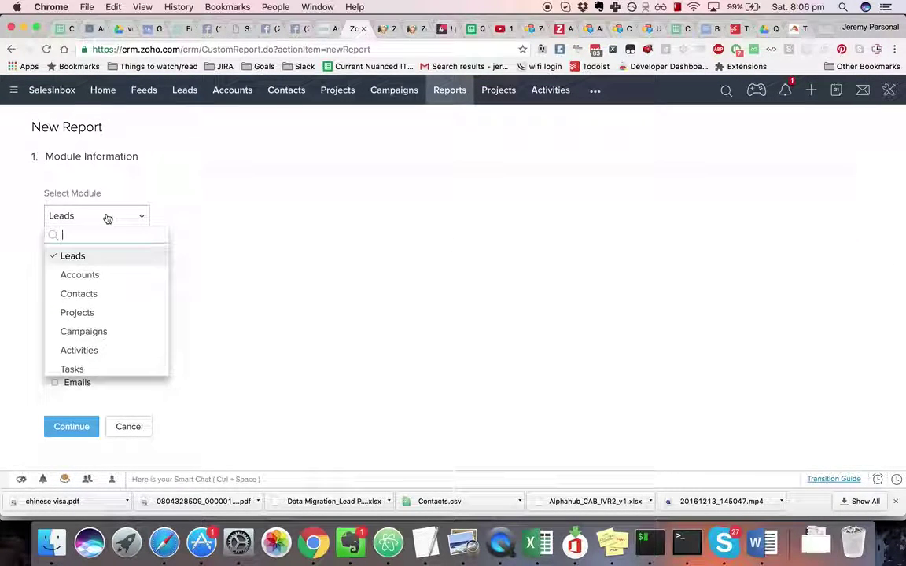
left_click(103, 277)
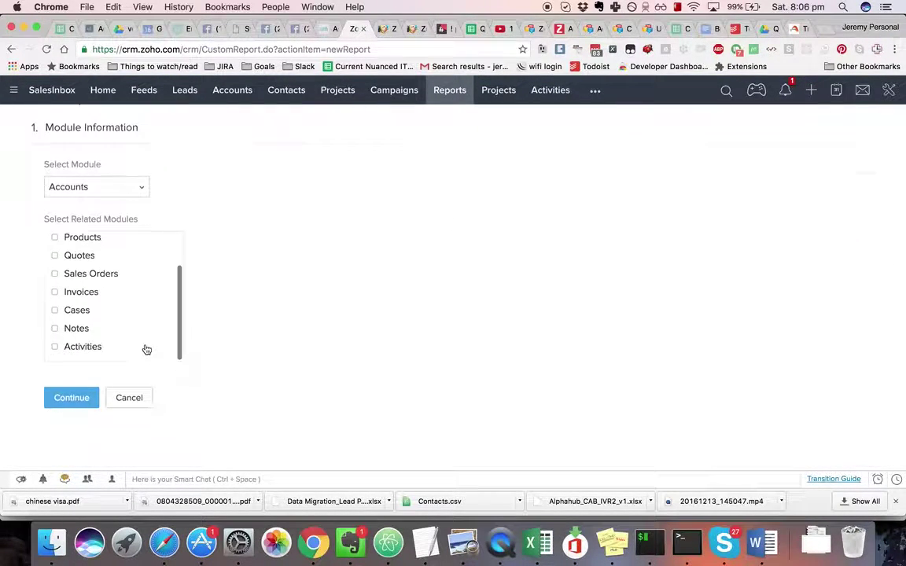
scroll(86, 306, "up", 3)
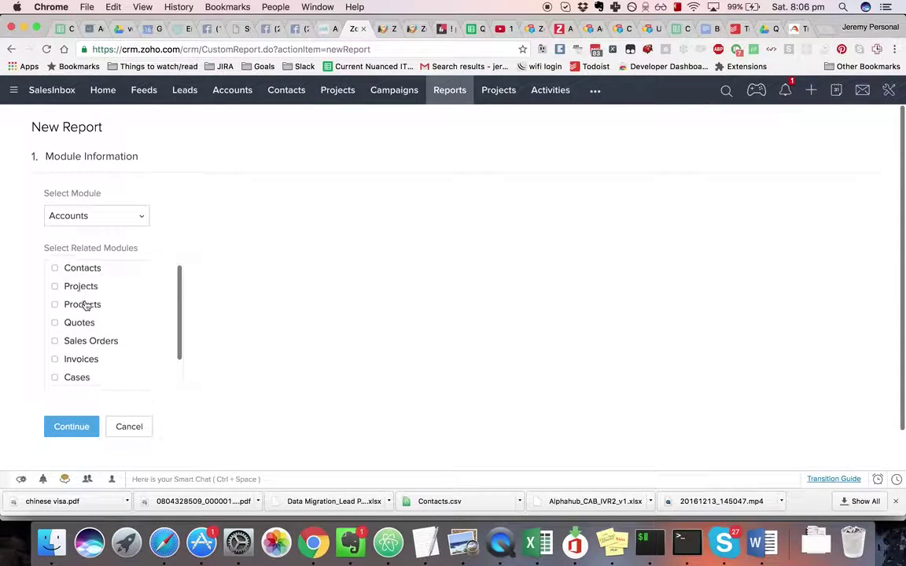
scroll(87, 306, "down", 3)
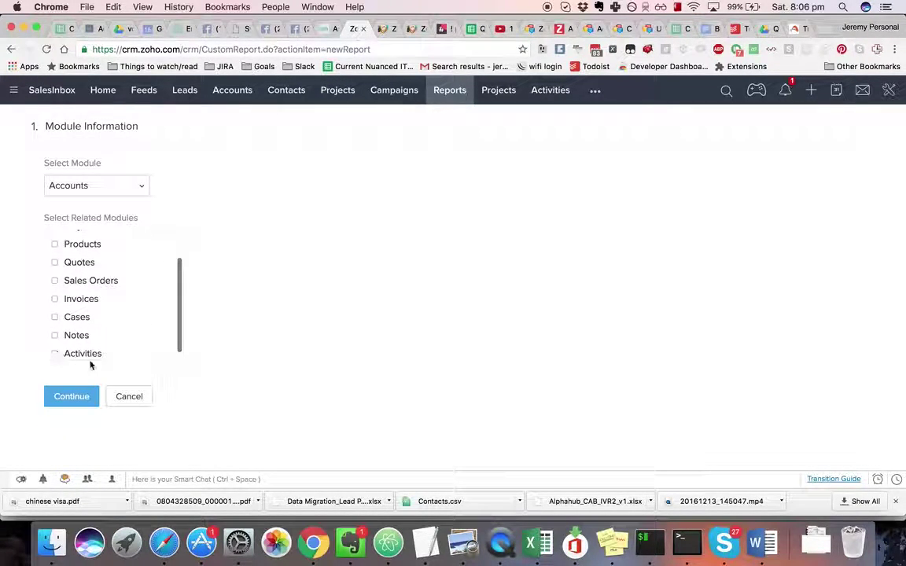
left_click(71, 395)
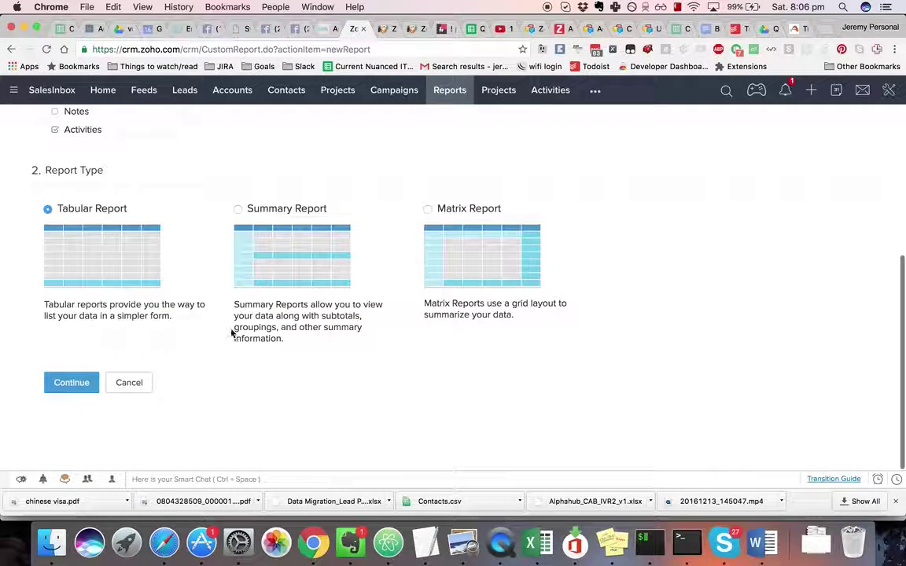
left_click(69, 391)
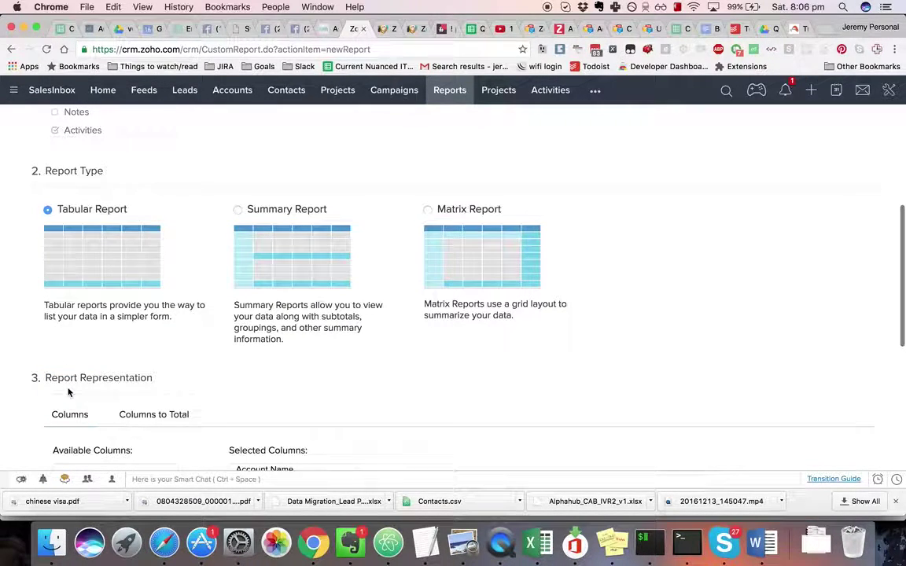
Add the Rating through Shipping Street fields to the report's selected columns
scroll(71, 370, "down", 1)
scroll(119, 208, "down", 1)
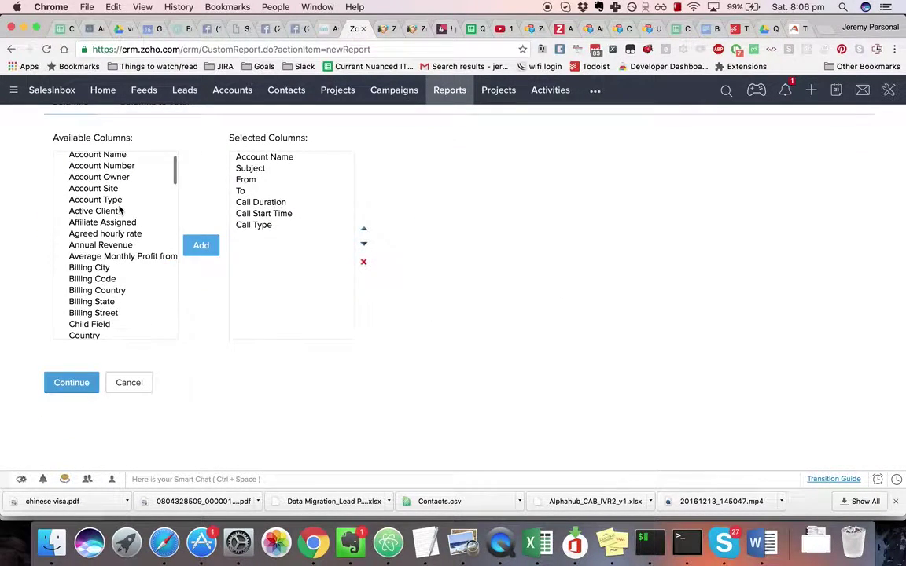
scroll(119, 209, "down", 3)
scroll(120, 208, "down", 1)
scroll(120, 209, "down", 5)
scroll(120, 209, "down", 1)
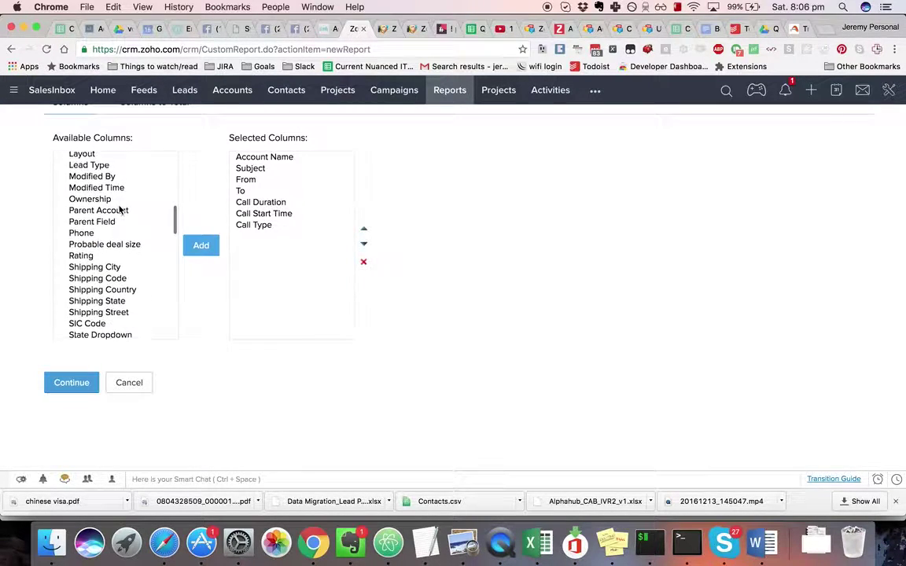
scroll(119, 208, "down", 2)
left_click(112, 228)
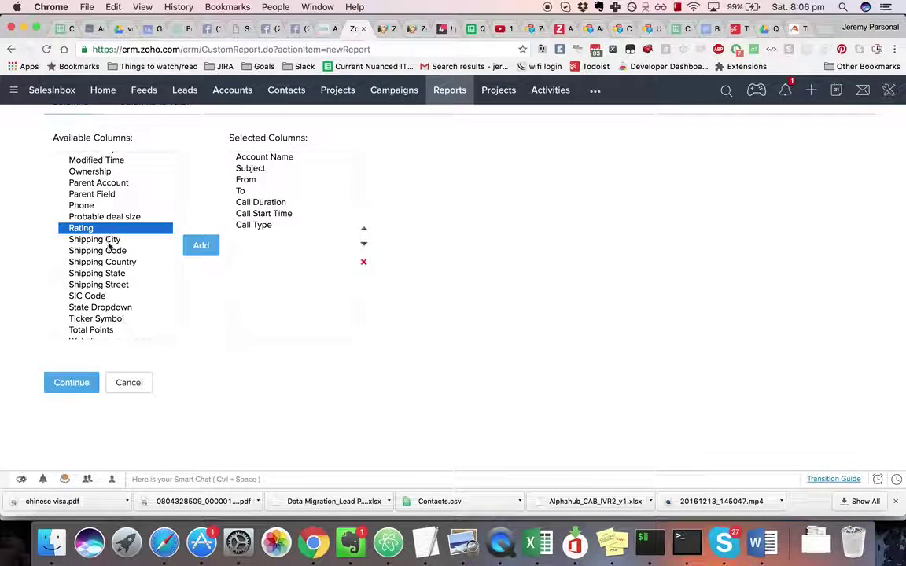
left_click(116, 286, "shift")
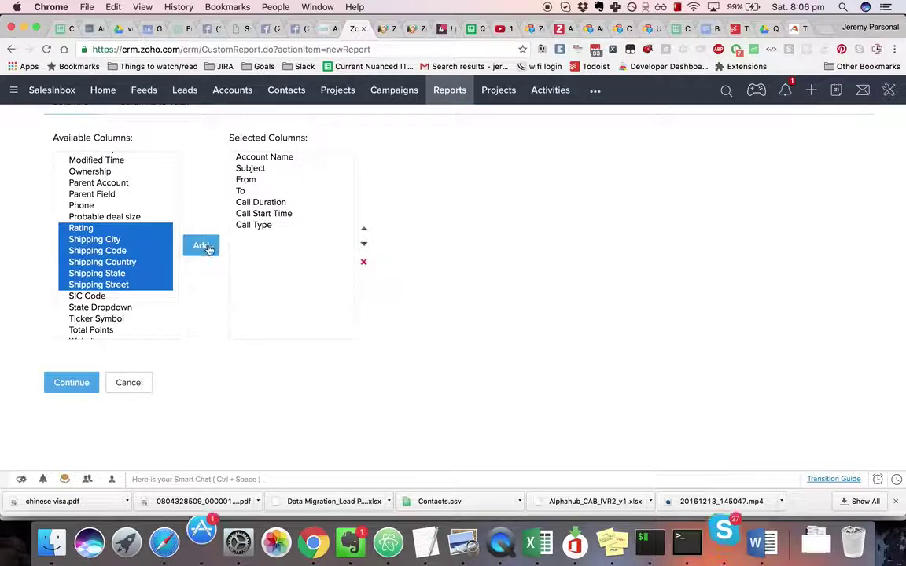
left_click(206, 247)
left_click(88, 387)
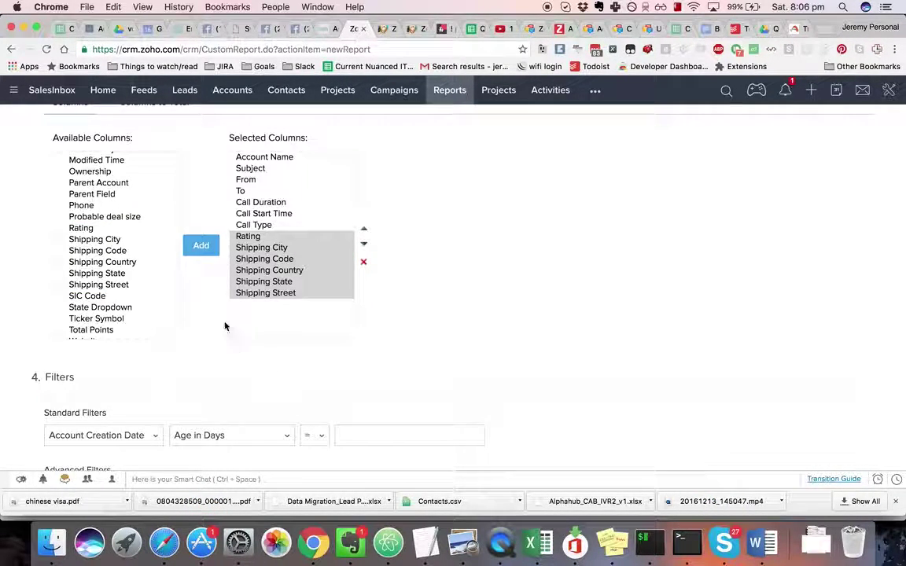
Add an advanced filter where Status isn't Completed
scroll(224, 323, "down", 4)
left_click(112, 336)
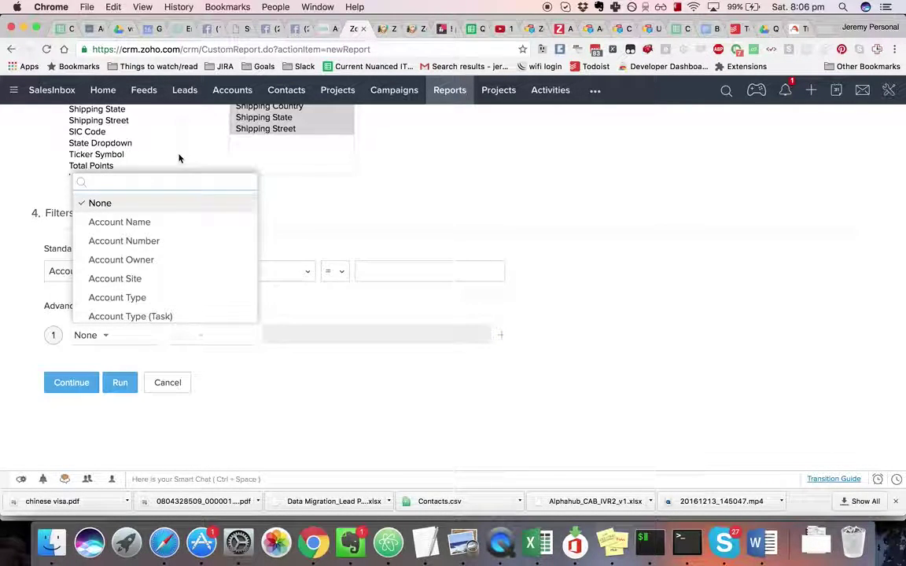
type("status")
key("Down")
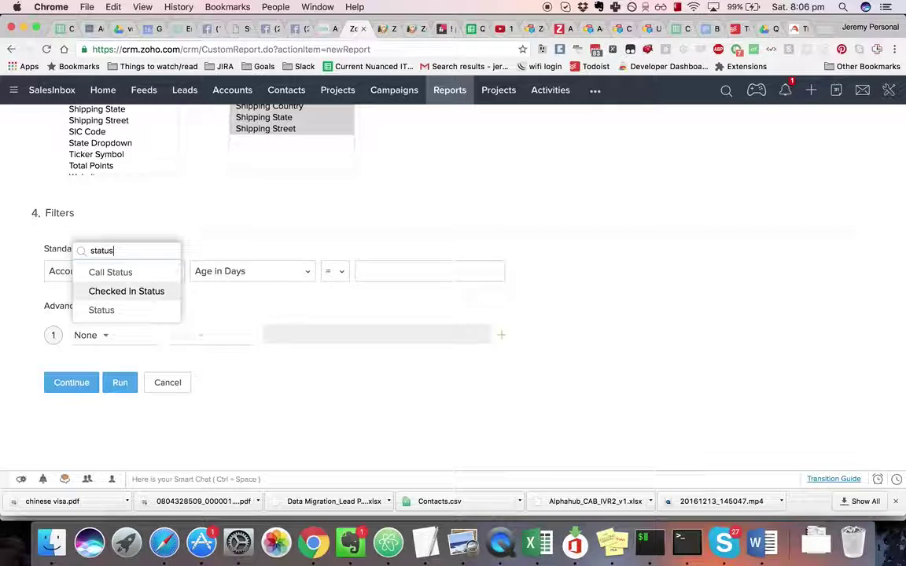
key("Down")
key("Return")
left_click(191, 336)
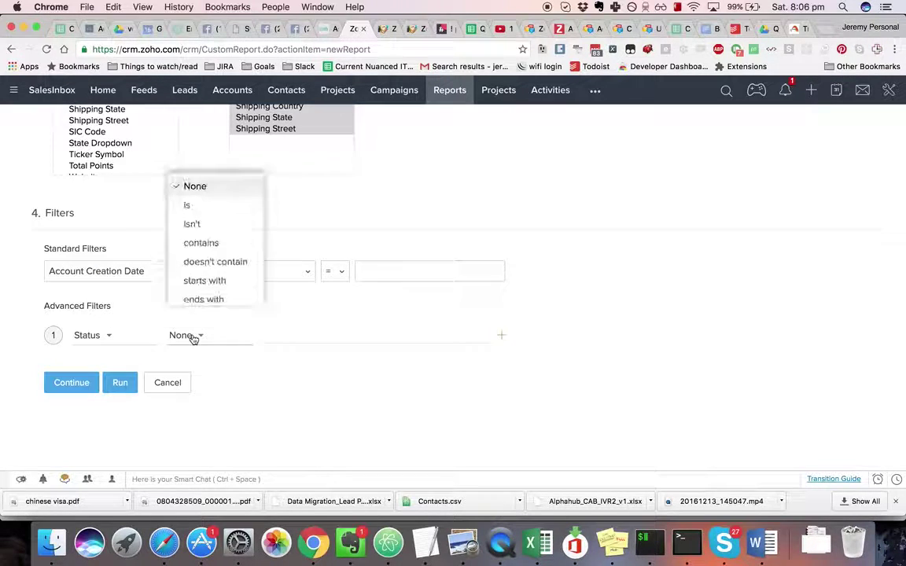
left_click(214, 229)
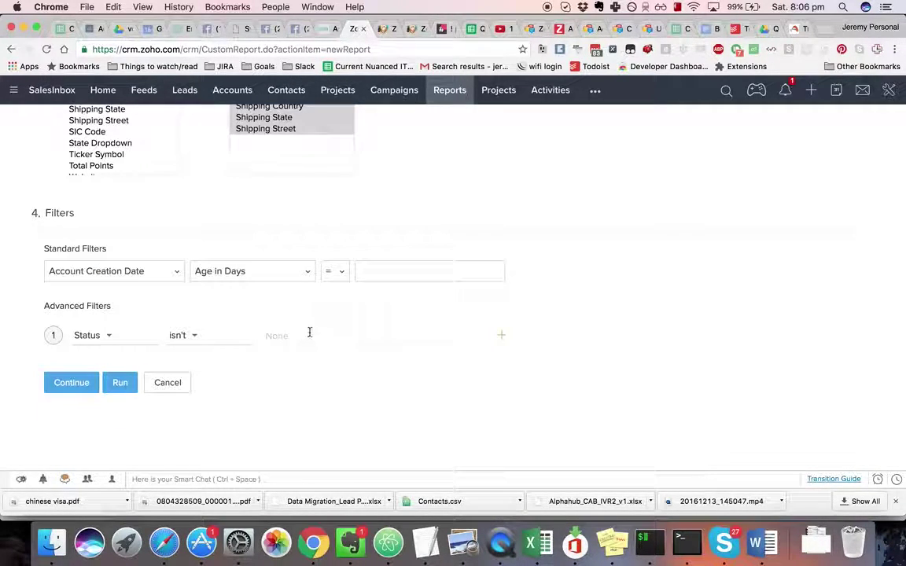
left_click(310, 333)
left_click(305, 376)
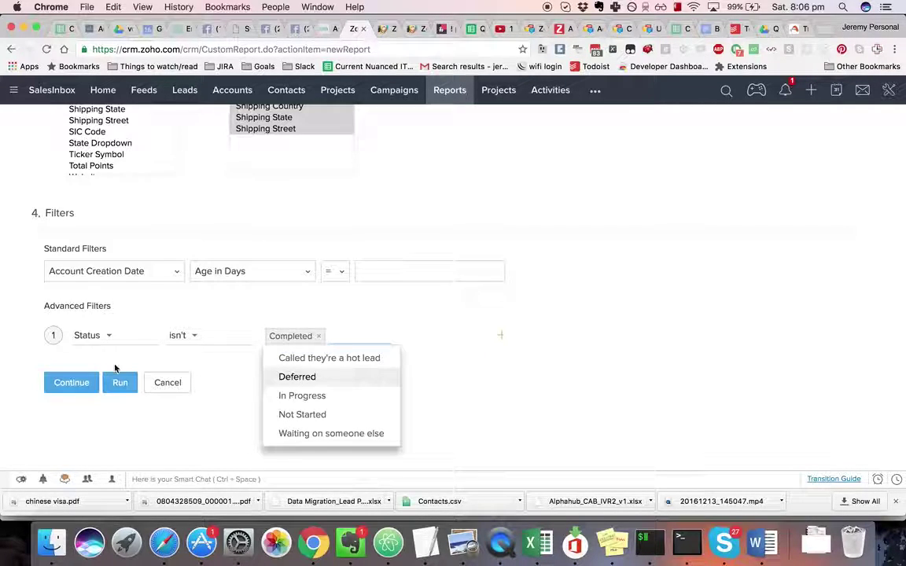
Run the report and scroll through the 197 results with their Ratings
left_click(76, 384)
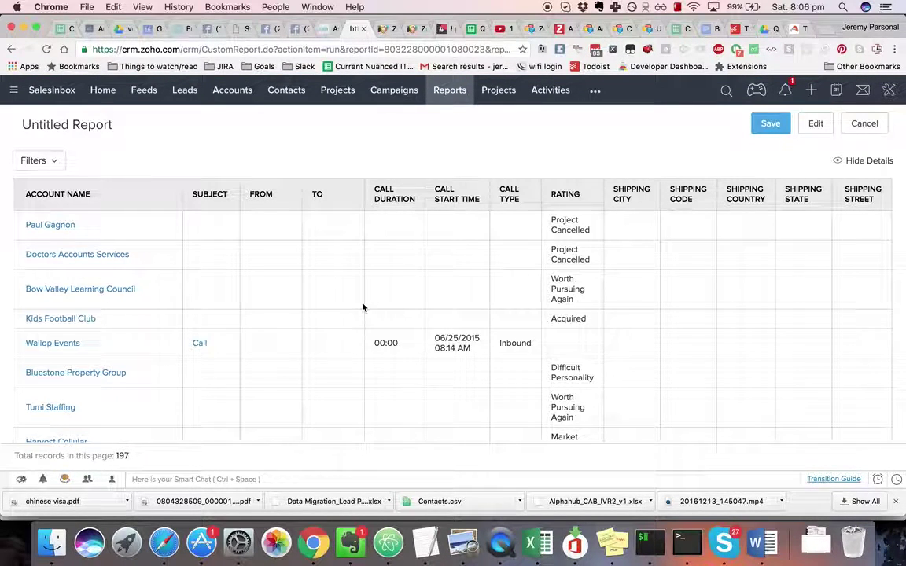
scroll(363, 307, "down", 1)
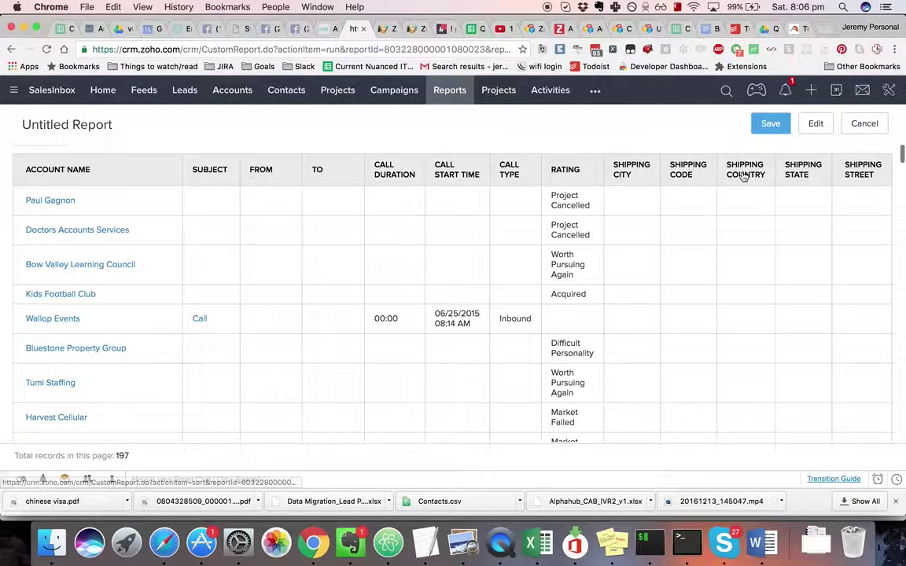
scroll(743, 177, "down", 5)
scroll(706, 318, "down", 2)
scroll(706, 319, "down", 10)
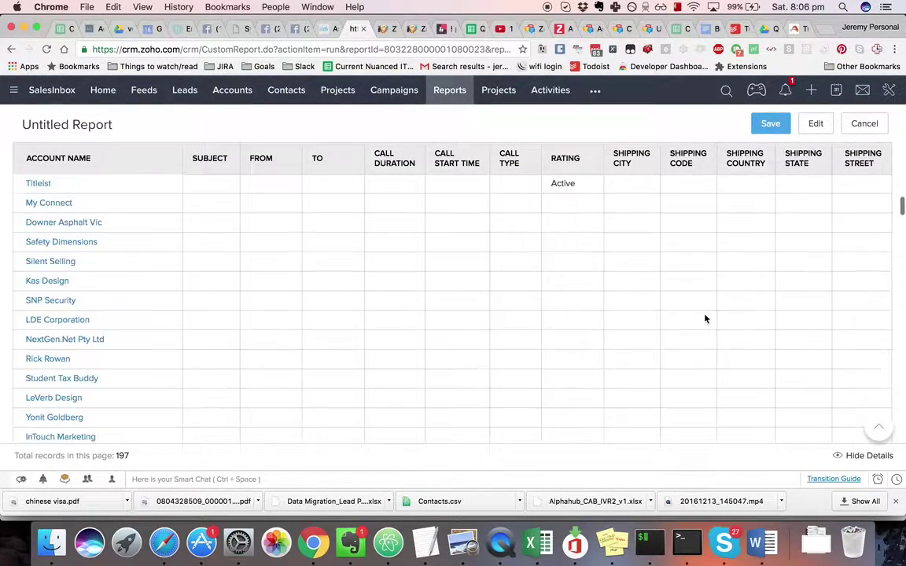
scroll(706, 319, "down", 10)
scroll(705, 319, "down", 10)
scroll(705, 319, "down", 5)
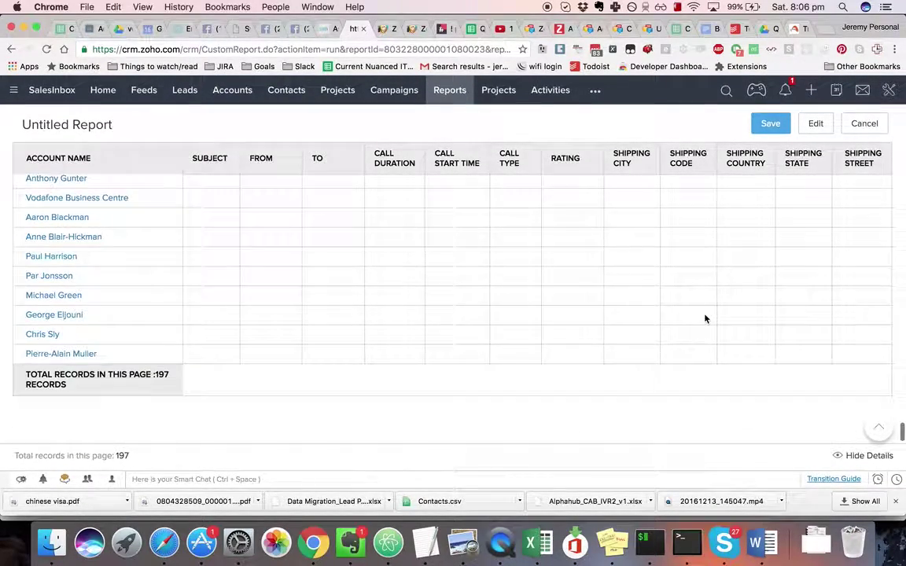
left_click(413, 30)
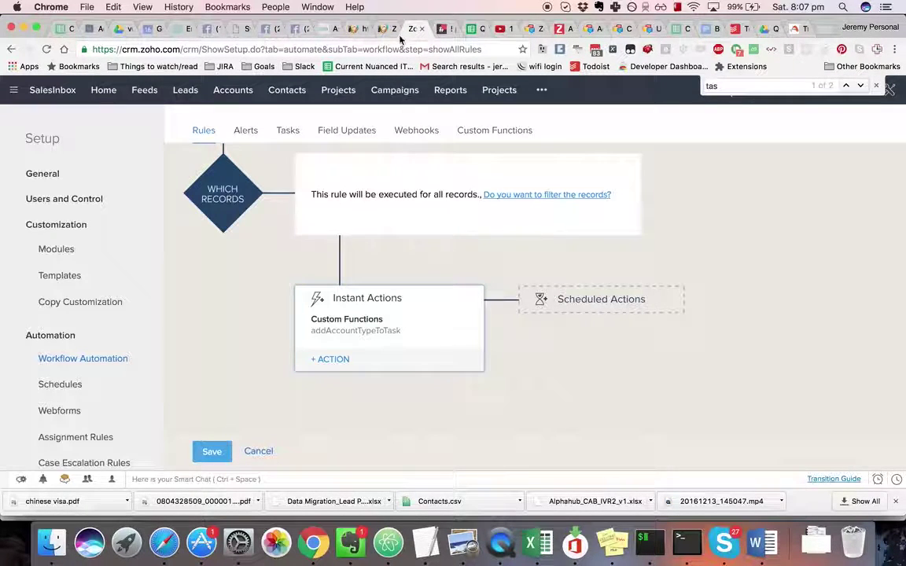
left_click(384, 30)
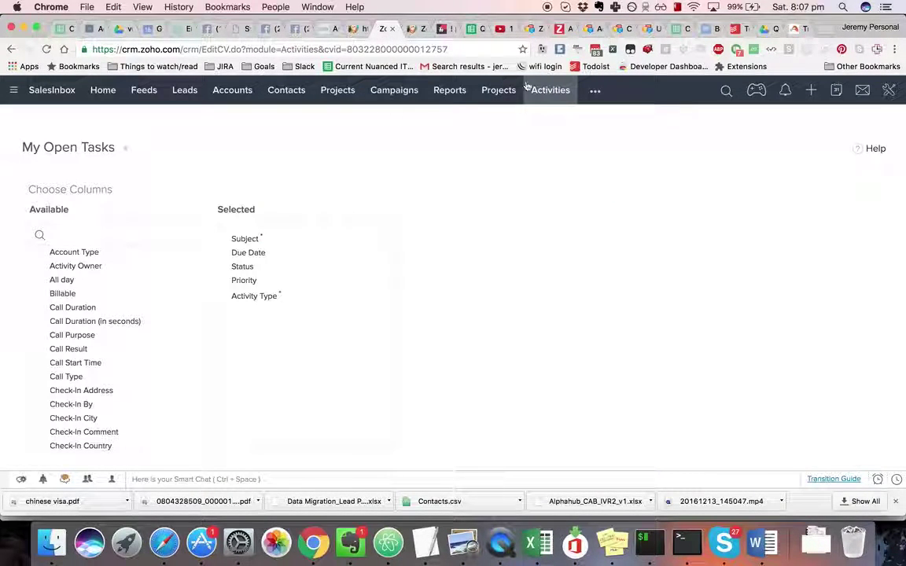
left_click(548, 94)
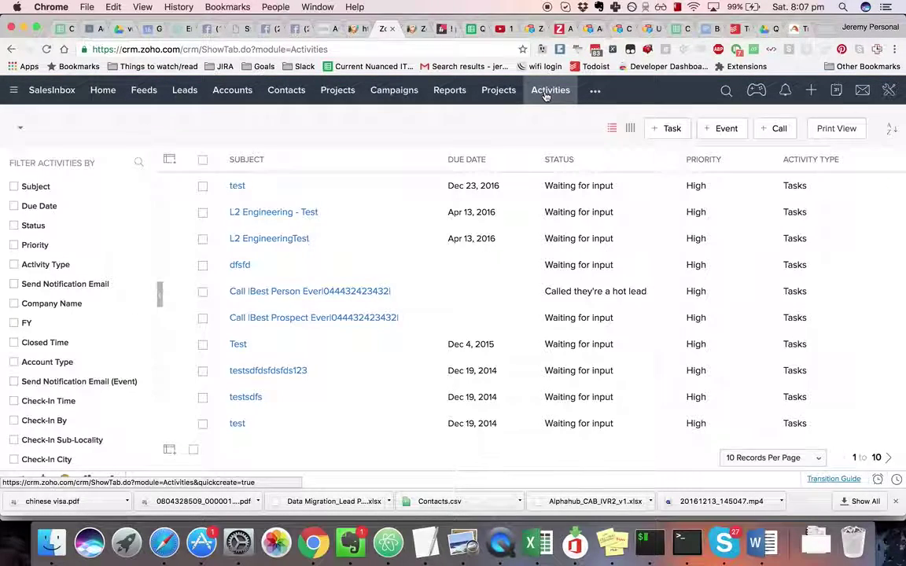
left_click(417, 30)
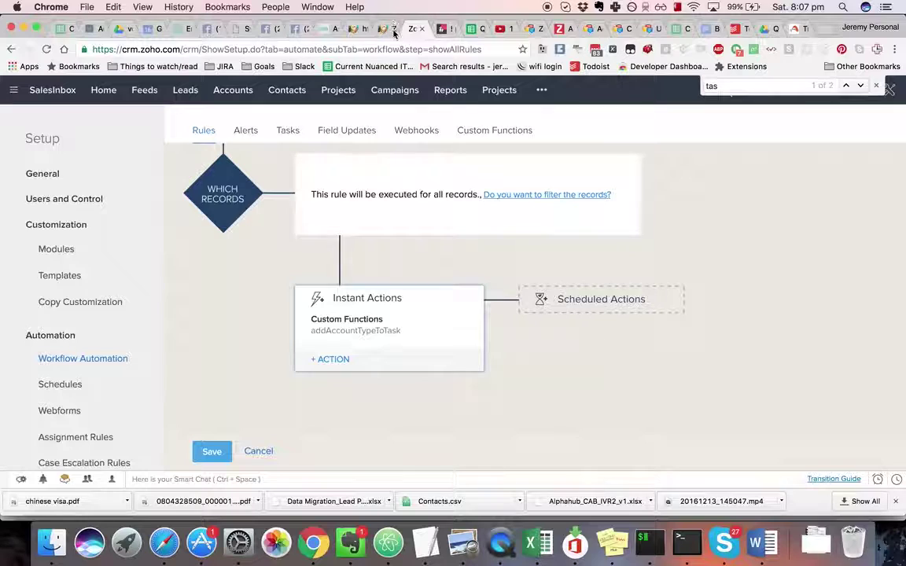
left_click(391, 30)
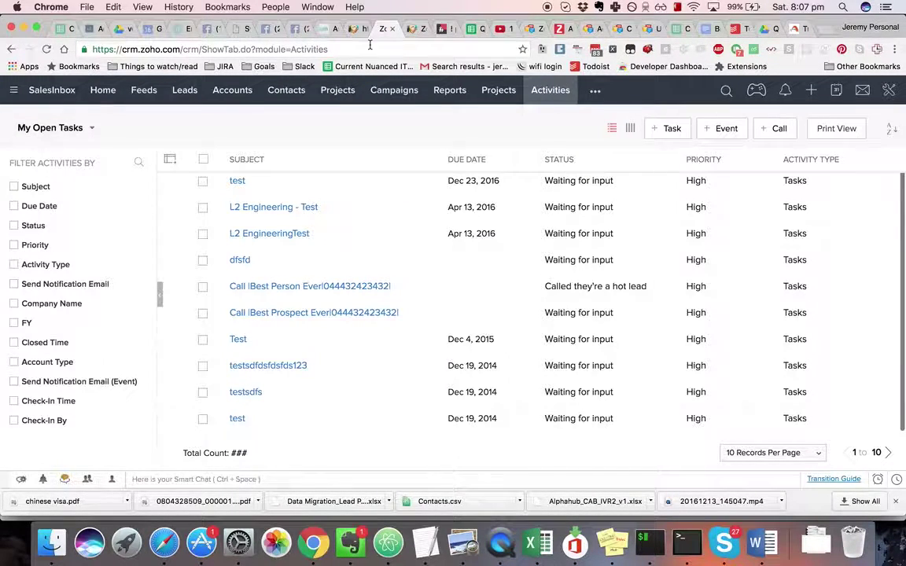
left_click(350, 30)
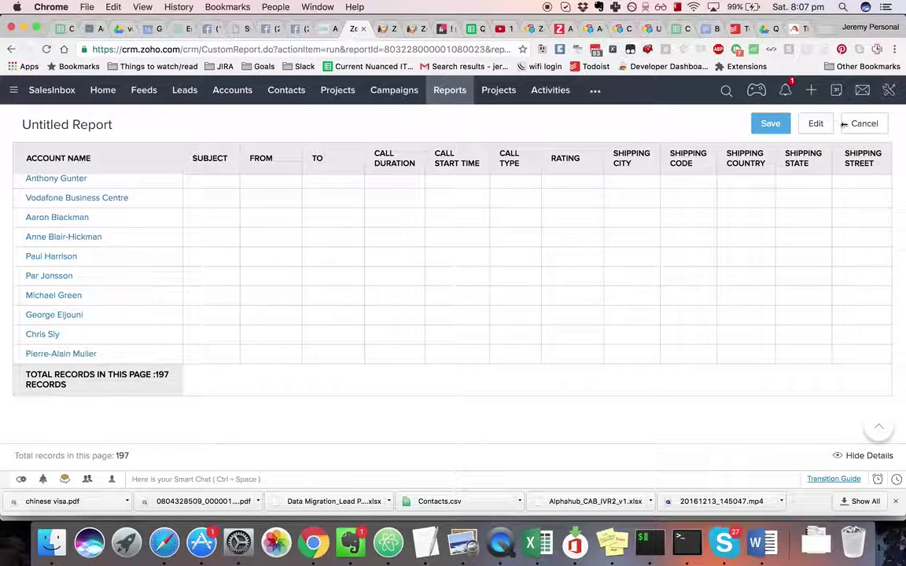
Open the Tasks module's layout from Setup's Modules list
left_click(887, 92)
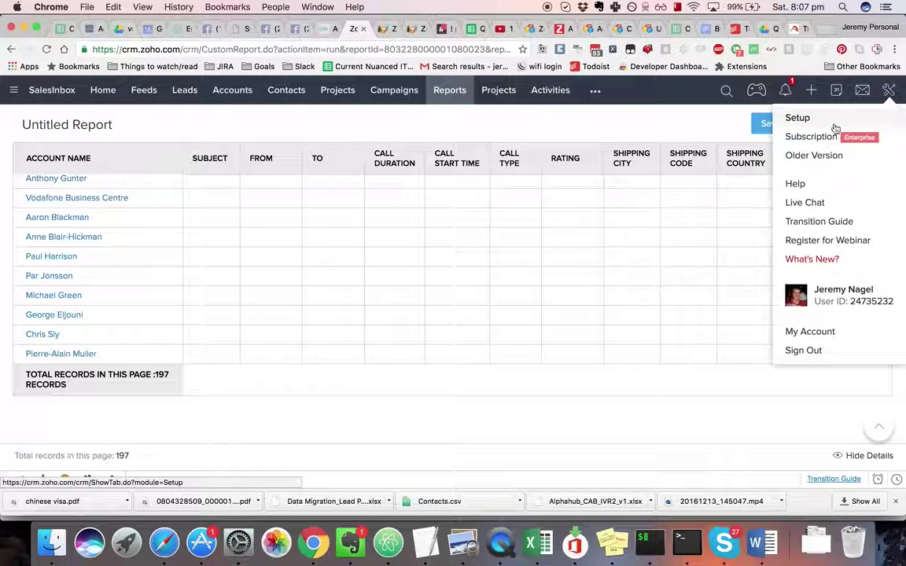
left_click(821, 123)
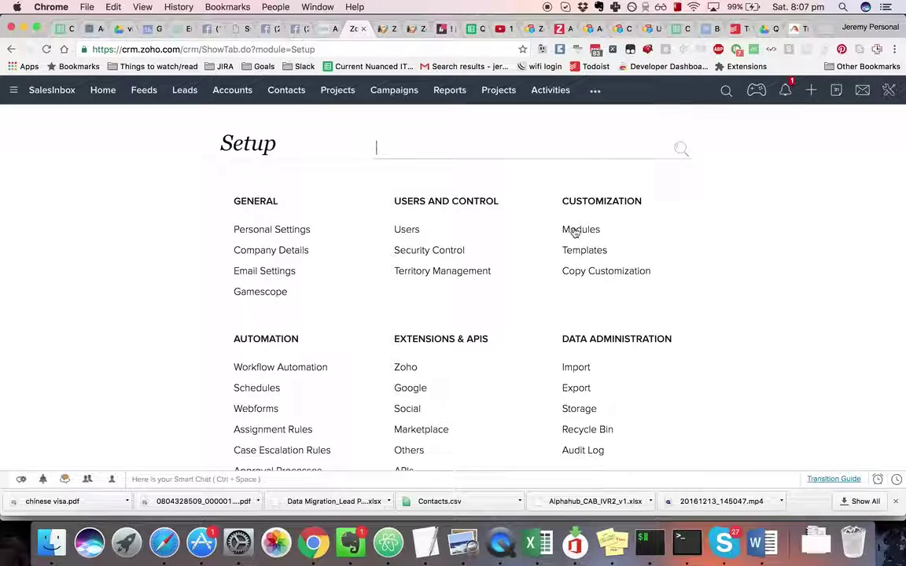
left_click(574, 230)
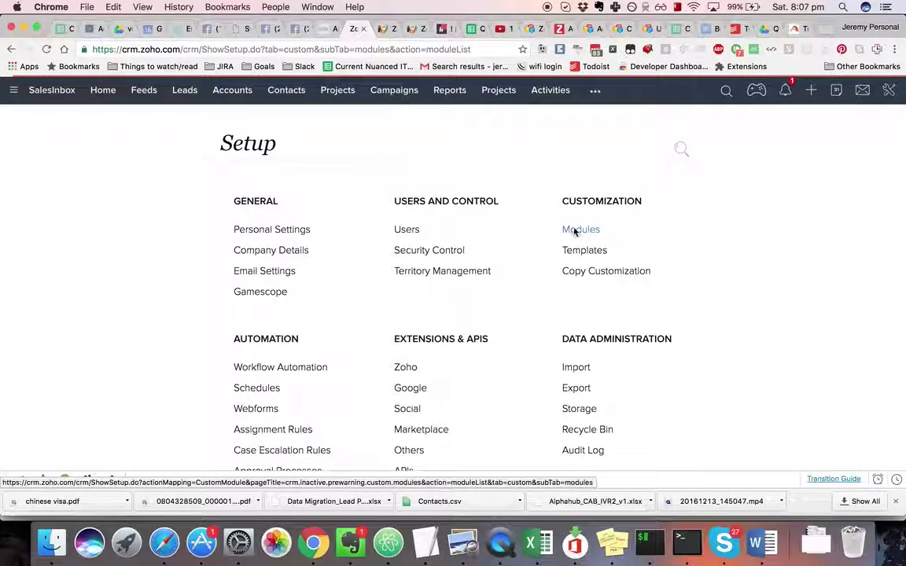
scroll(246, 354, "down", 8)
scroll(246, 354, "down", 2)
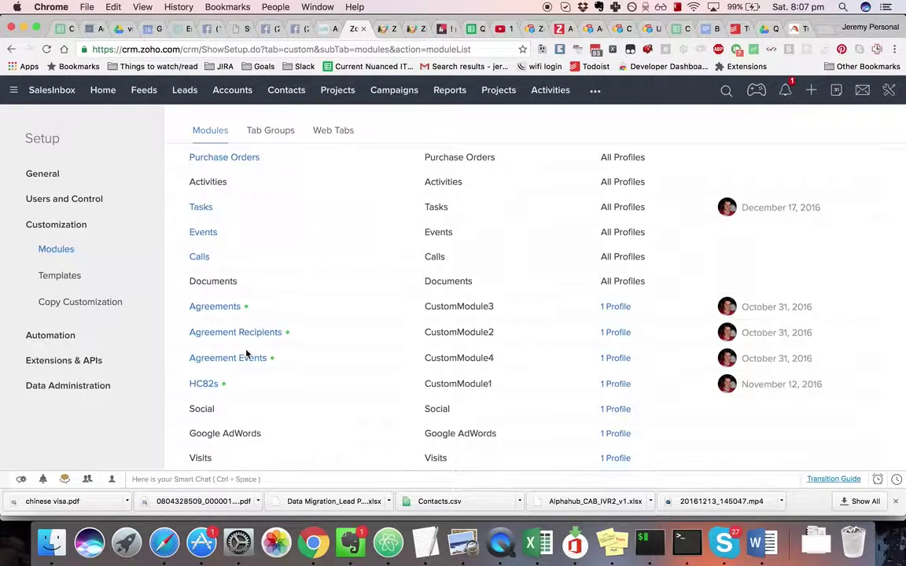
left_click(202, 208)
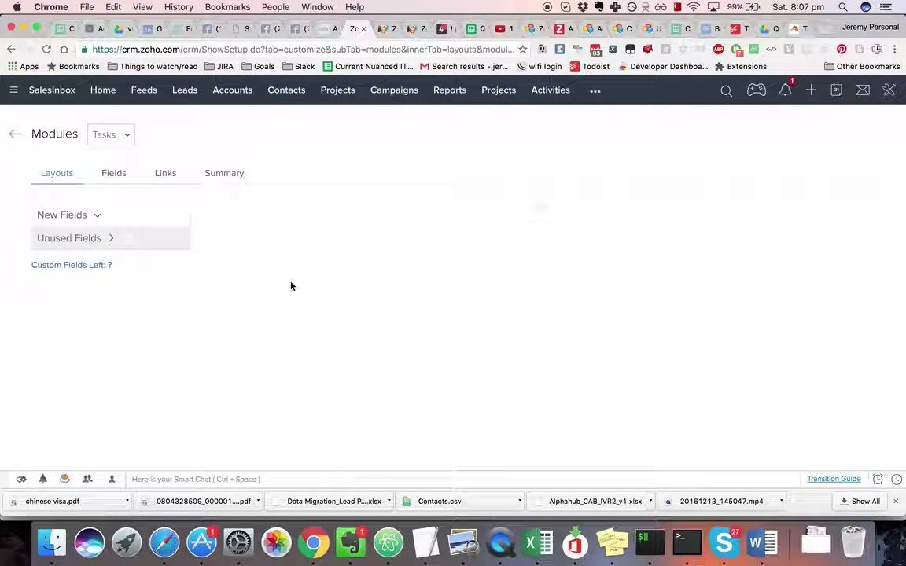
Add a single-line field below Due Date, save the layout, and return to the rules
scroll(303, 277, "down", 2)
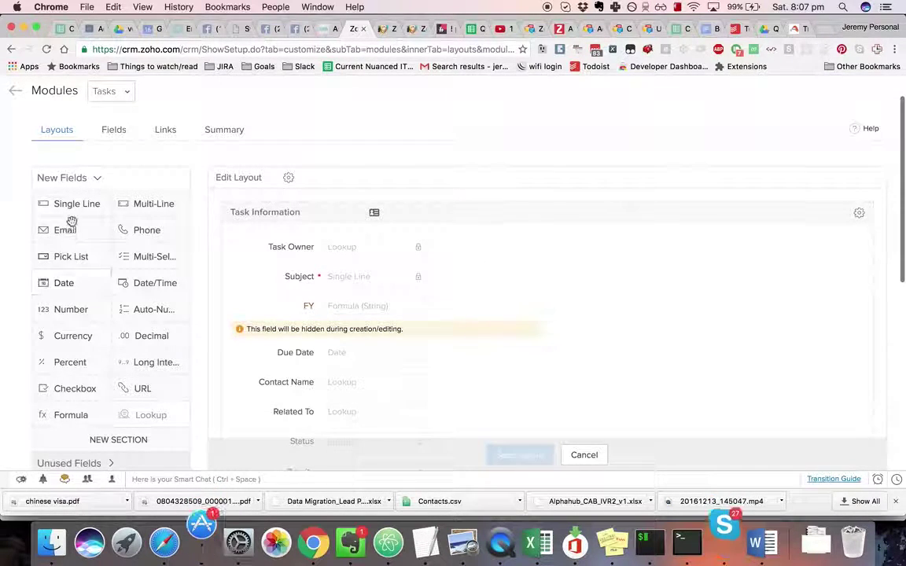
mouse_move(74, 204)
left_mouse_down()
mouse_move(409, 427)
mouse_move(326, 387)
left_mouse_up()
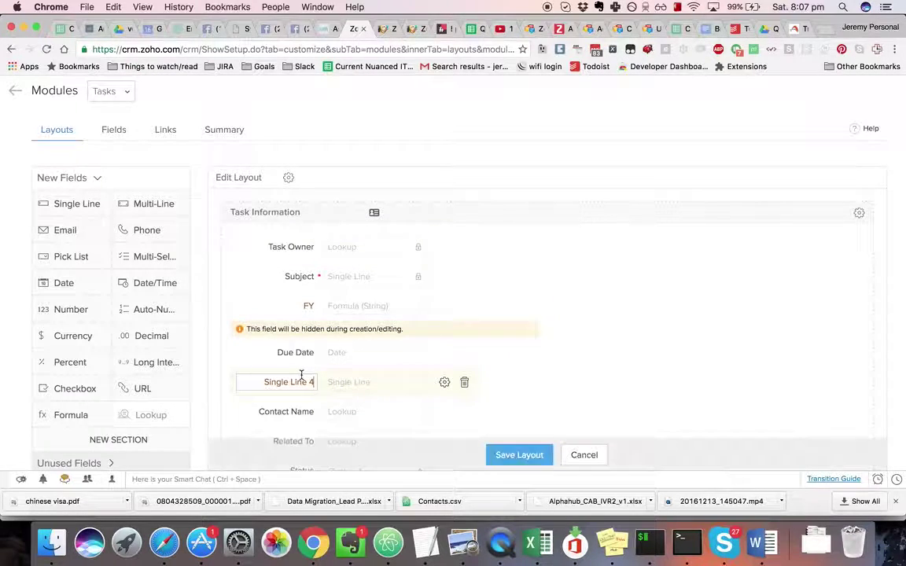
type("Account Rating")
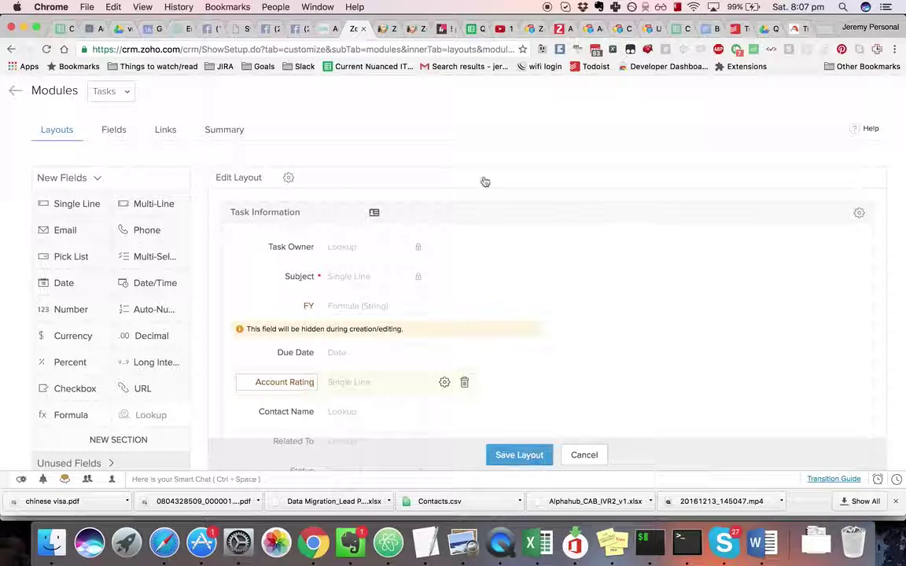
key("Return")
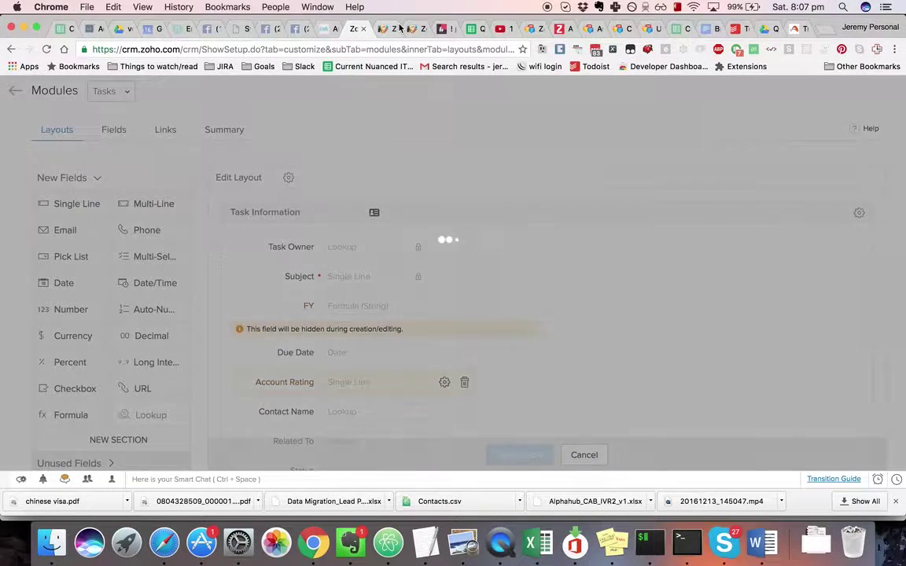
left_click(385, 30)
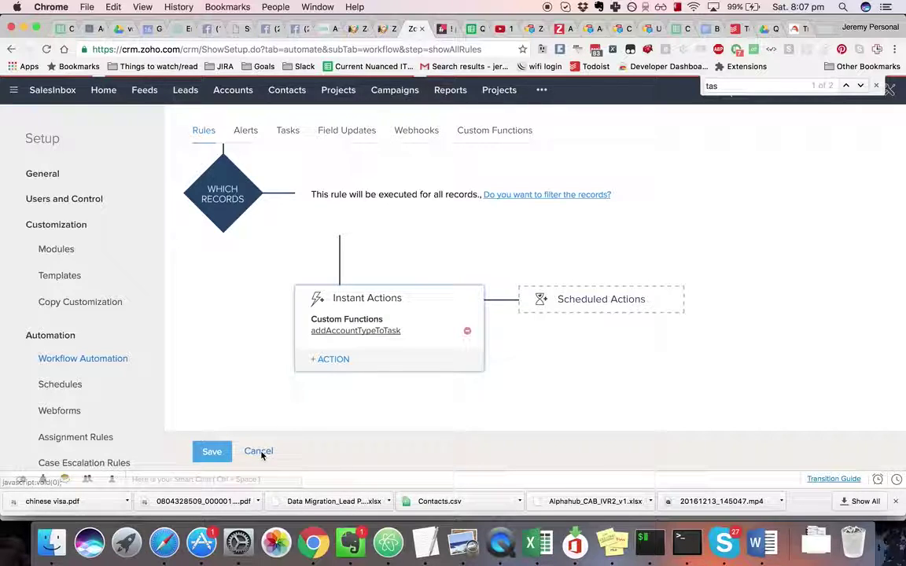
left_click(260, 451)
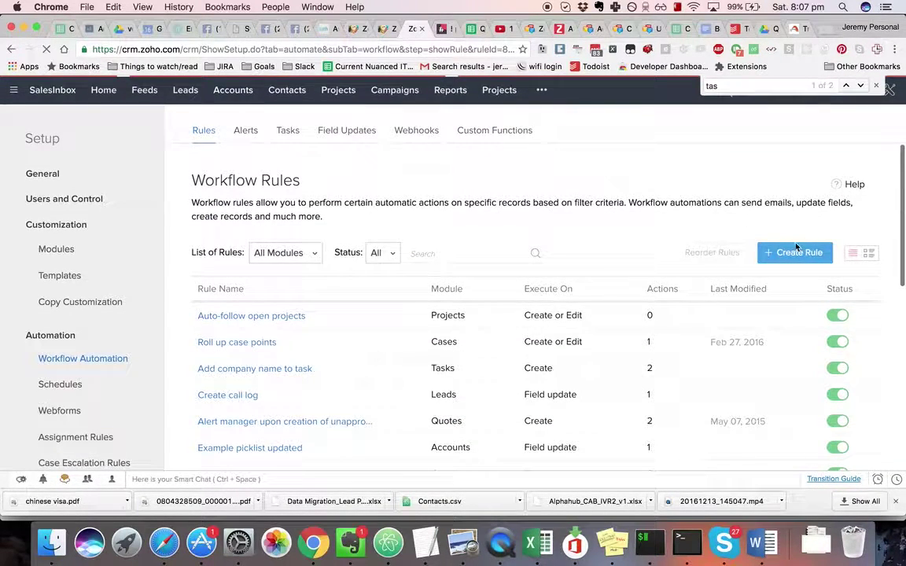
Create a new workflow rule on the Tasks module named add account rating
left_click(799, 250)
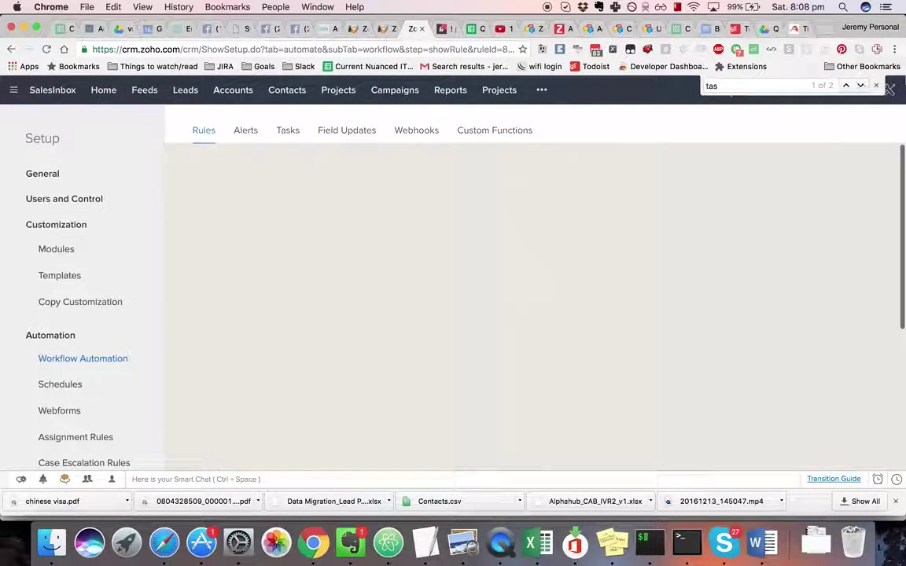
left_click(877, 86)
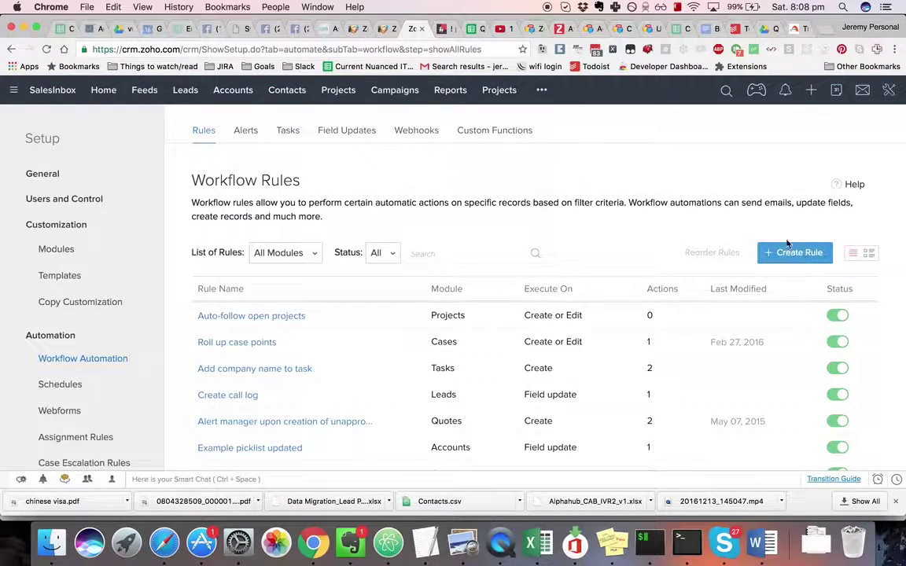
left_click(790, 250)
left_click(444, 147)
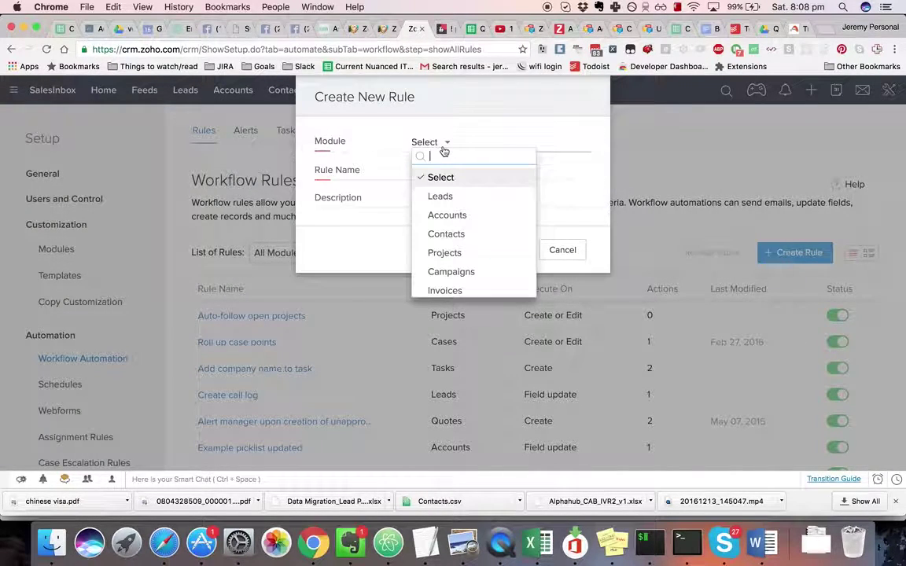
left_click(454, 224)
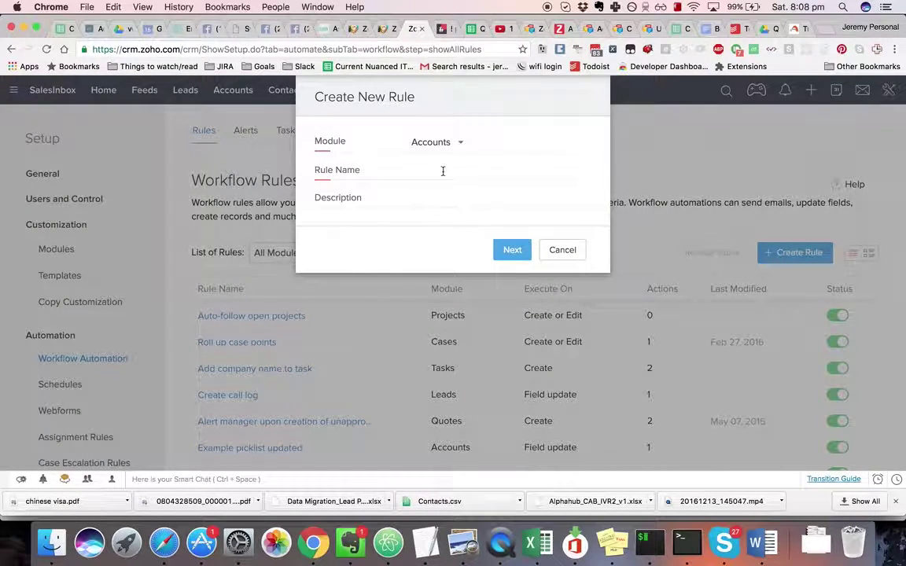
left_click(443, 148)
type("t")
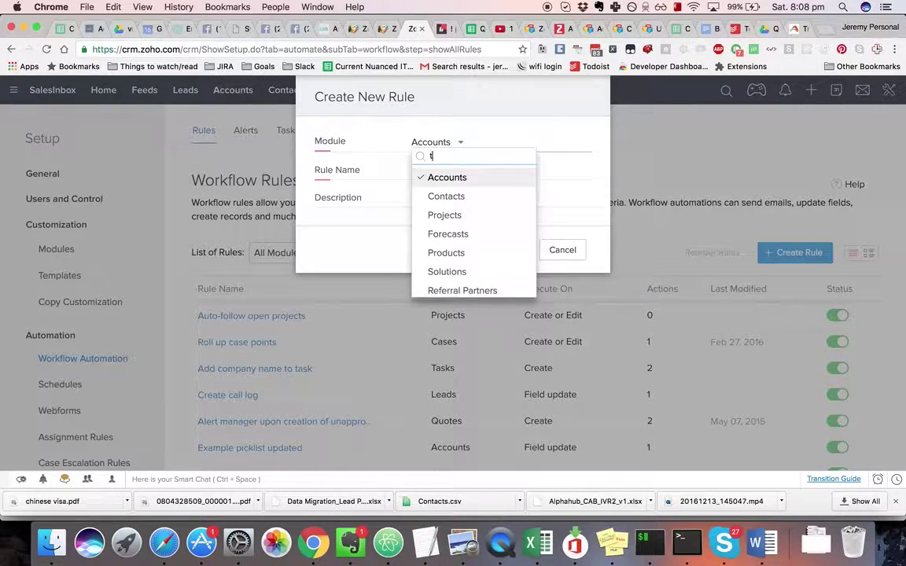
type("as")
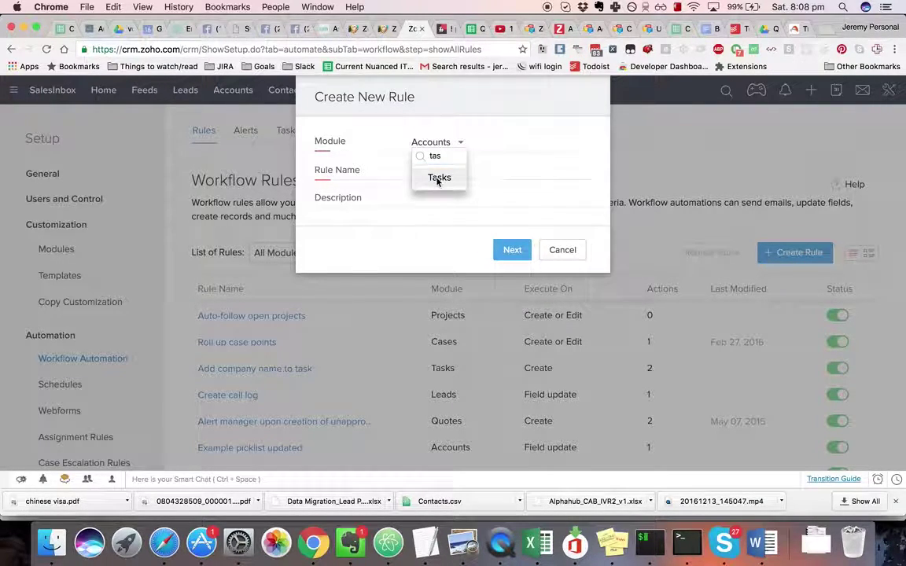
left_click(438, 178)
type("add account rating")
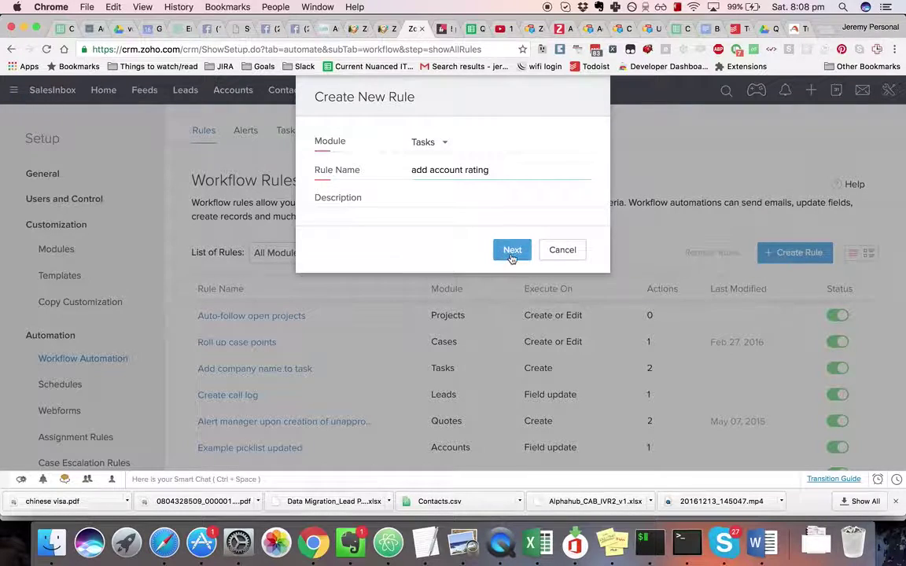
Set the rule to trigger on the Create record action
left_click(512, 253)
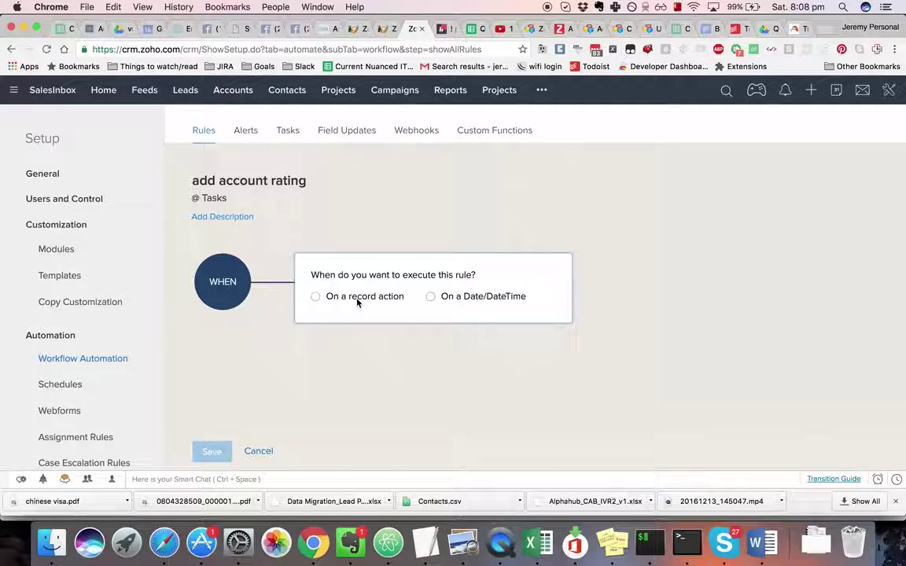
left_click(356, 297)
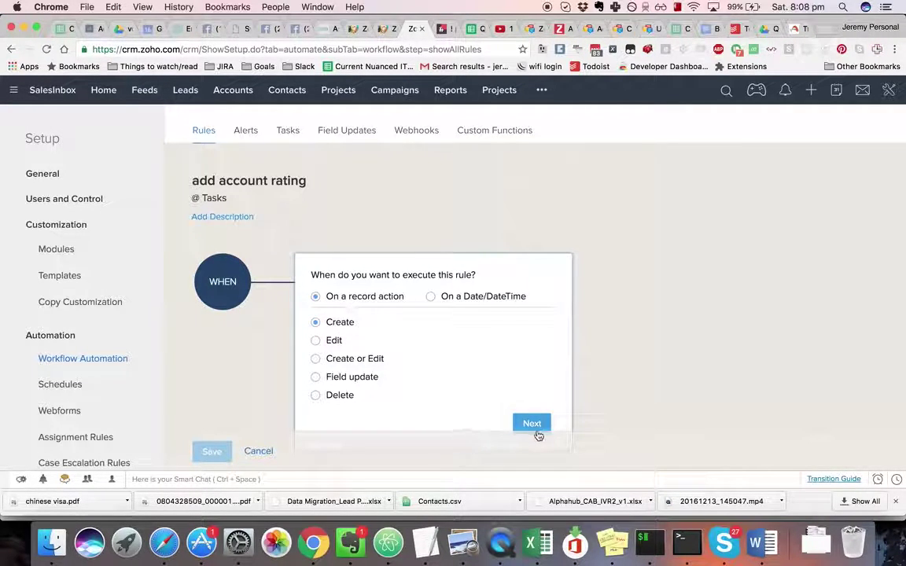
left_click(536, 432)
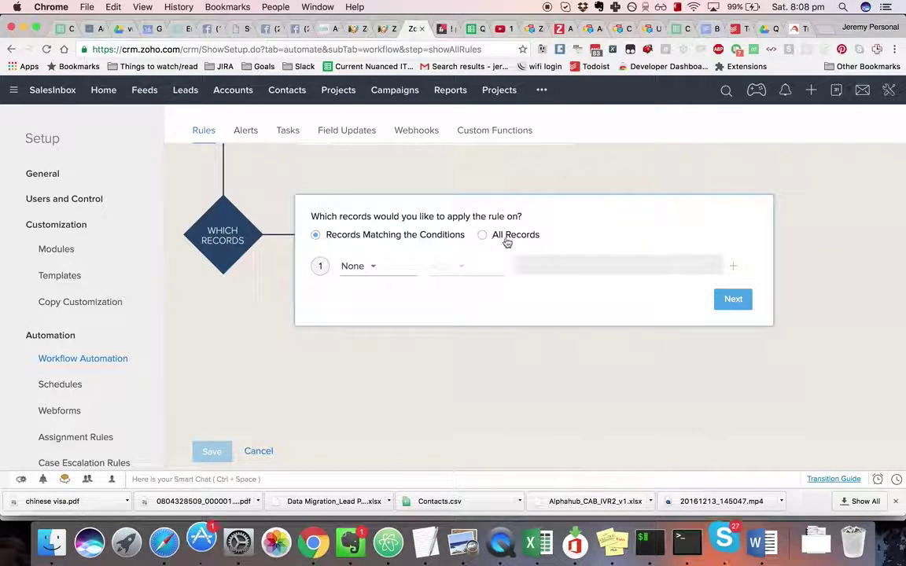
Apply the rule to all task records
left_click(508, 238)
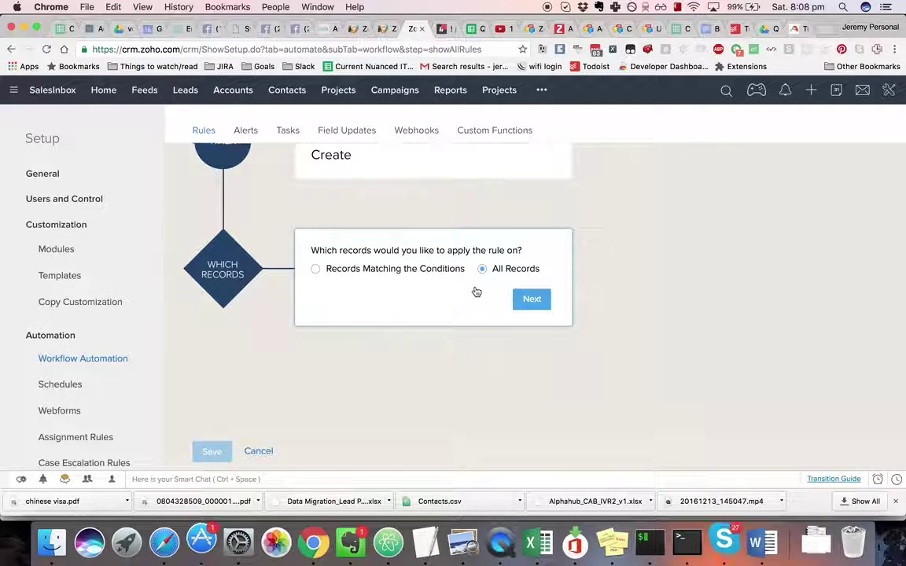
left_click(532, 300)
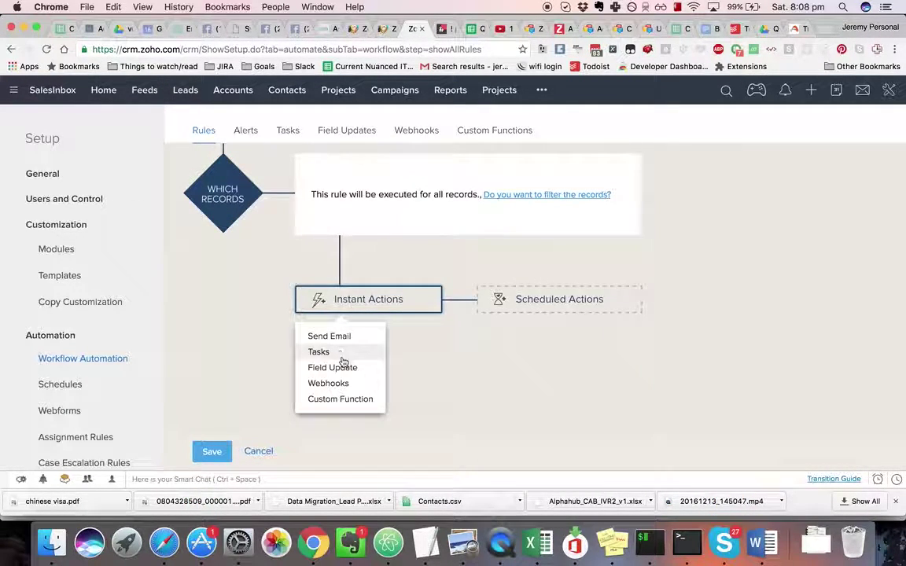
left_click(345, 385)
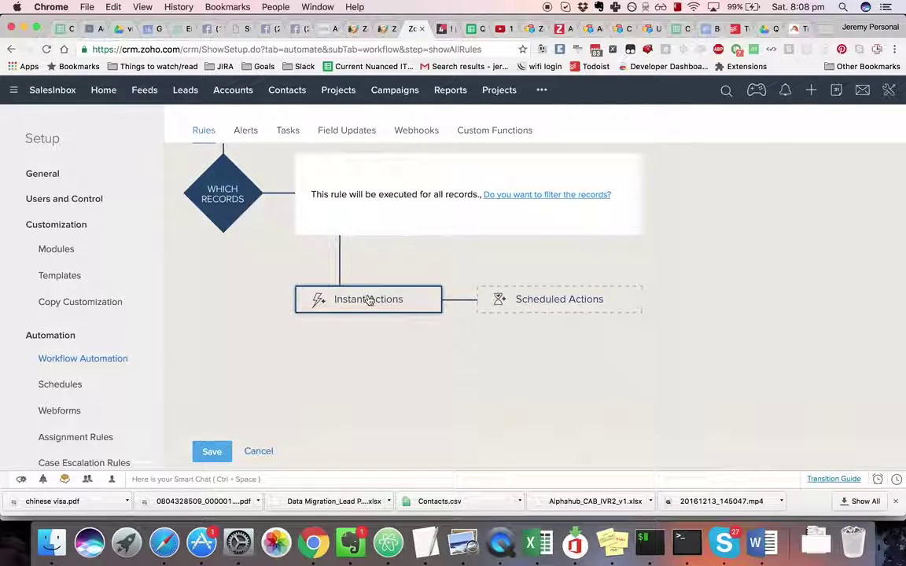
Add a Custom Function instant action, discarding the Webhook, and start a new Deluge function
left_click(373, 305)
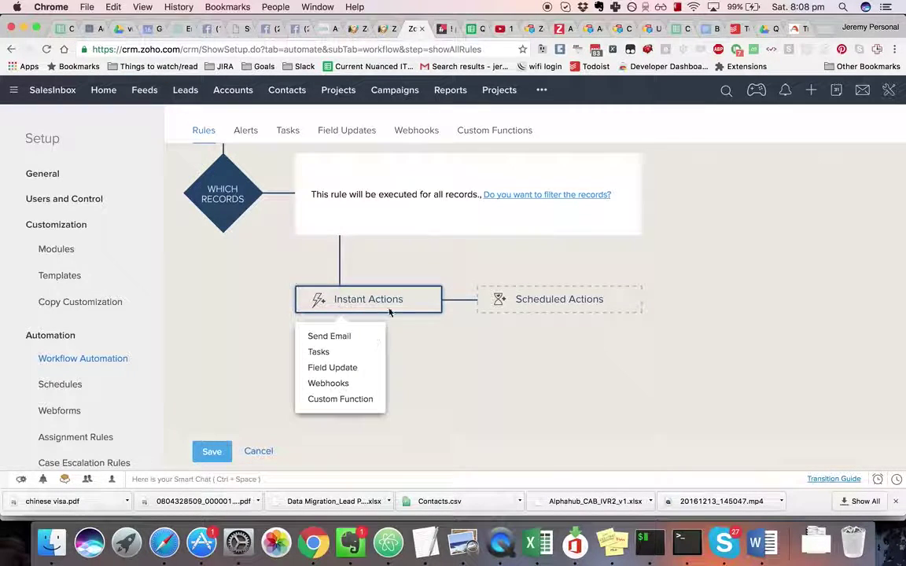
left_click(346, 384)
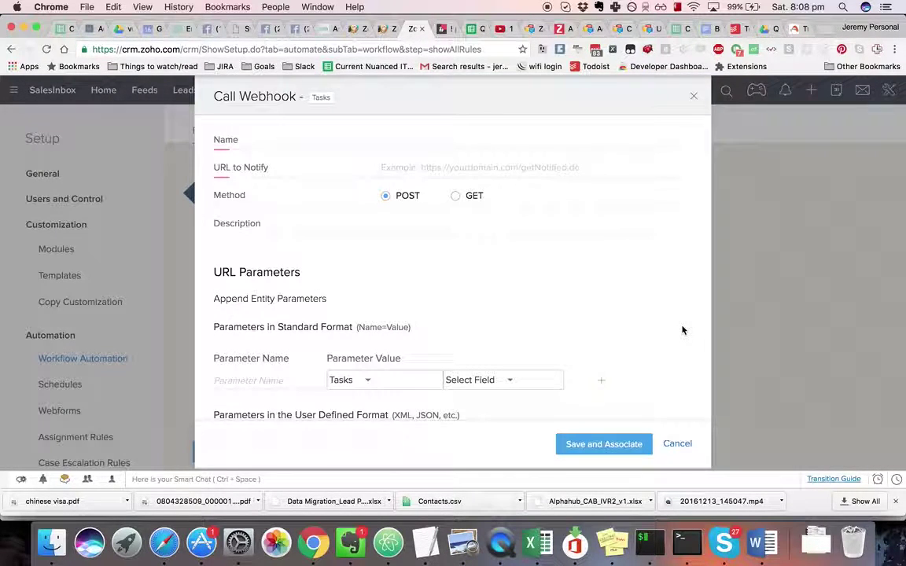
left_click(677, 444)
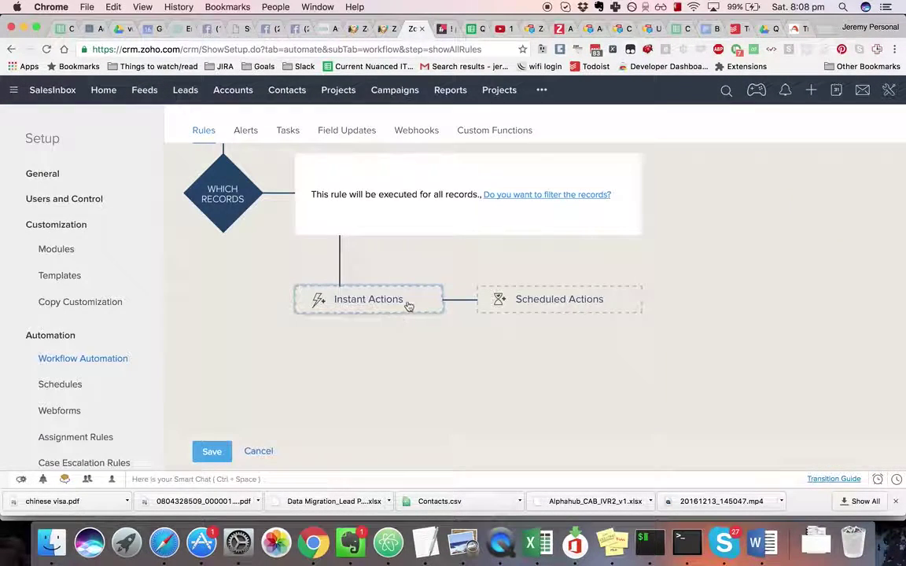
left_click(410, 304)
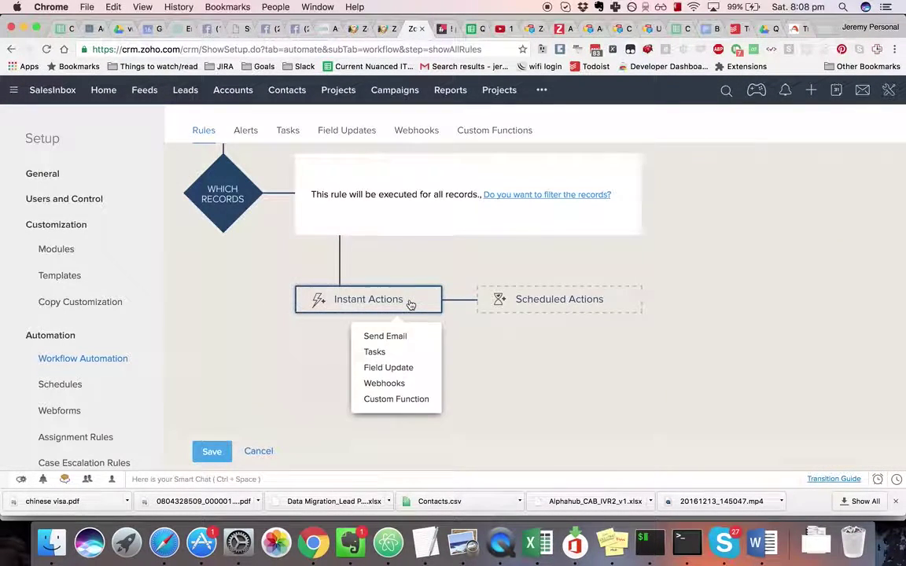
left_click(402, 399)
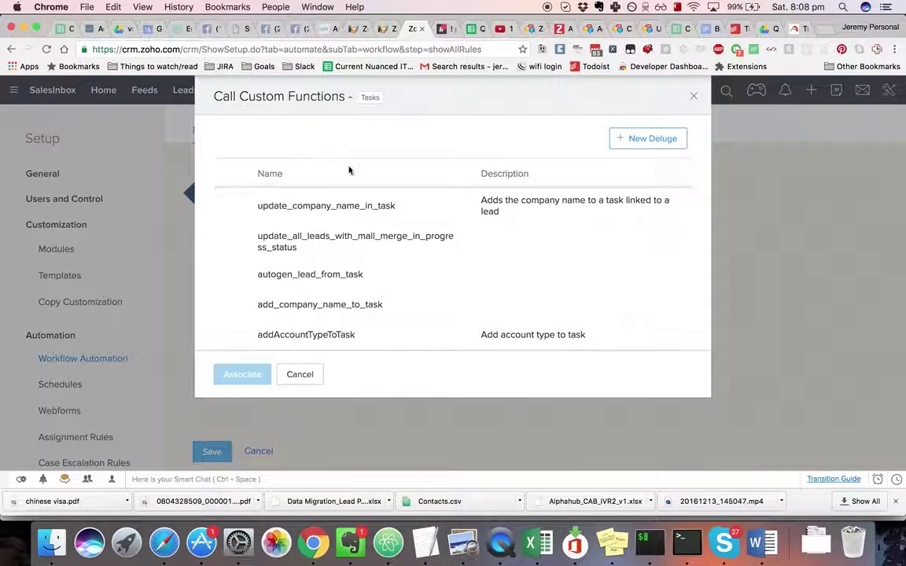
left_click(642, 133)
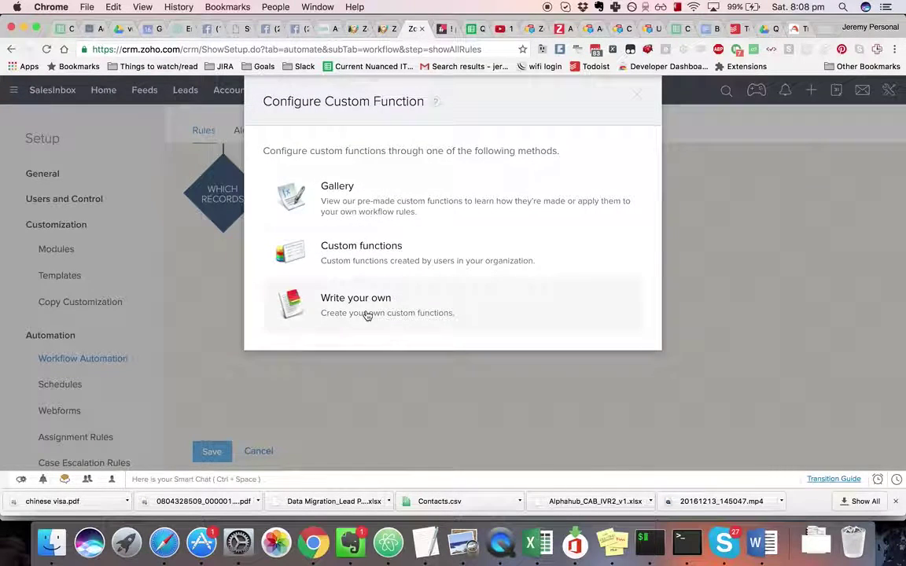
Write a function from scratch described as 'add account rating to task'
left_click(366, 316)
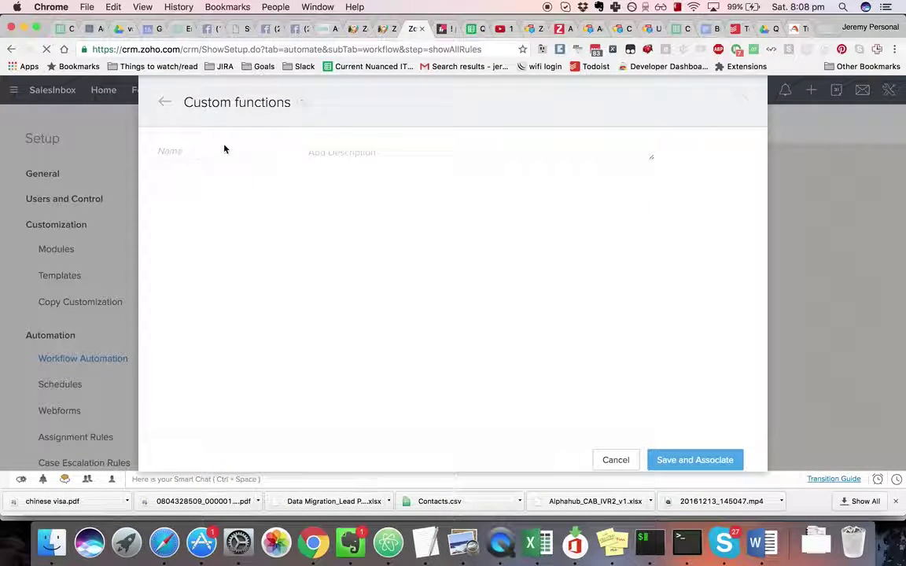
left_click(364, 152)
type("a")
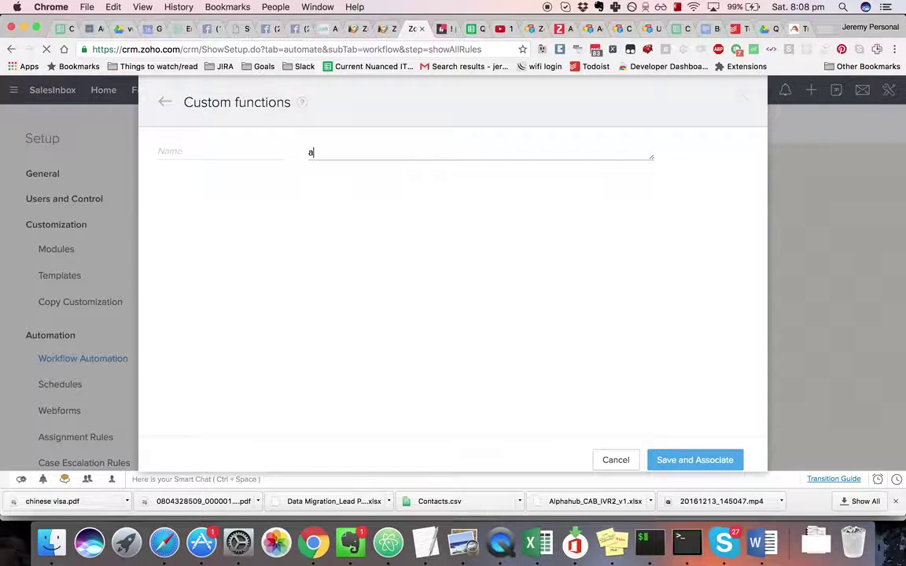
type("c")
key("BackSpace")
type("dd account rating to task")
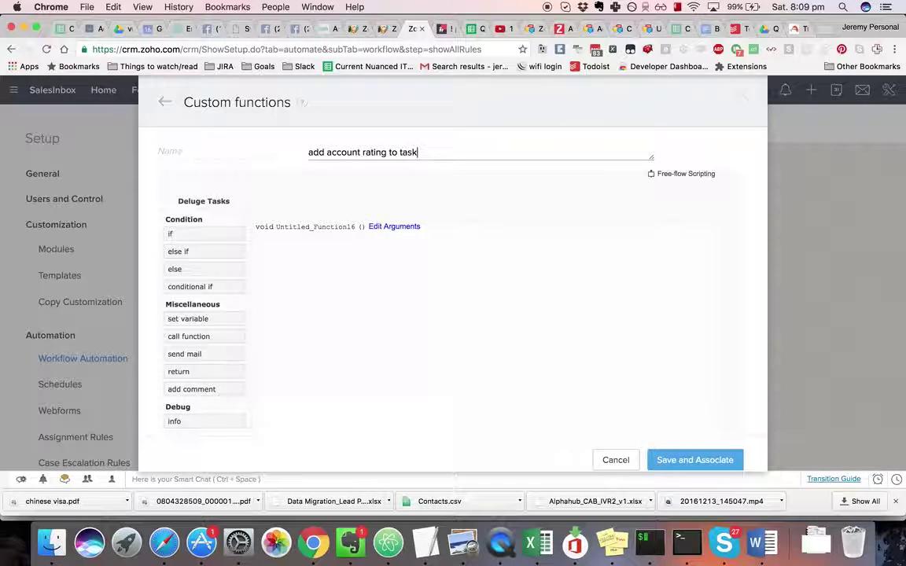
Name the function add_account_rating_to_task and copy the name
left_click(173, 151)
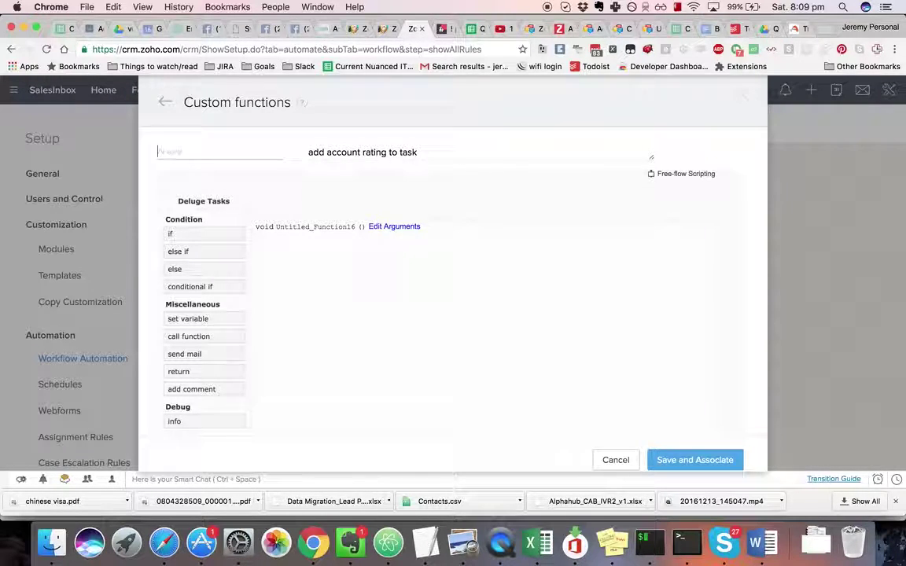
type("add_account_rating_to_r")
type("ask")
key("super+a")
key("Right")
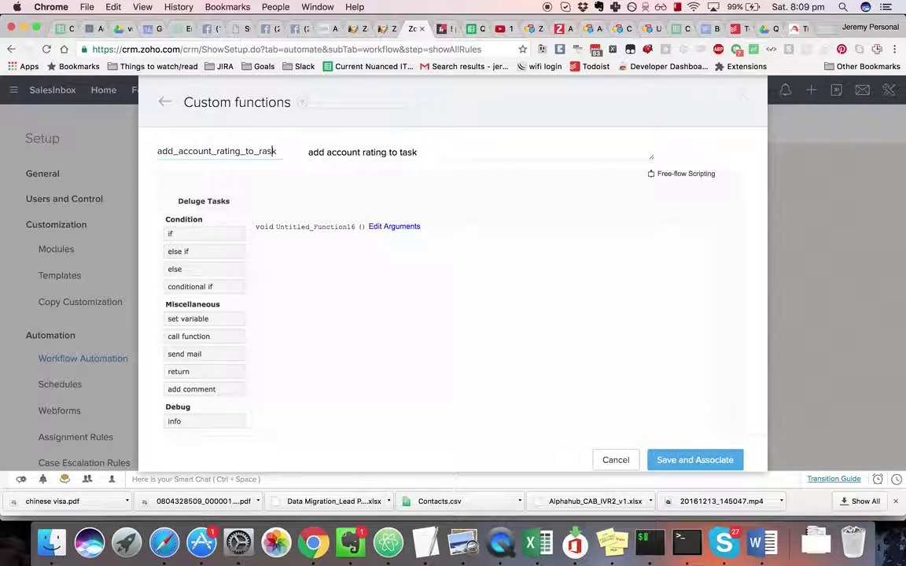
key("super+a")
key("super+c")
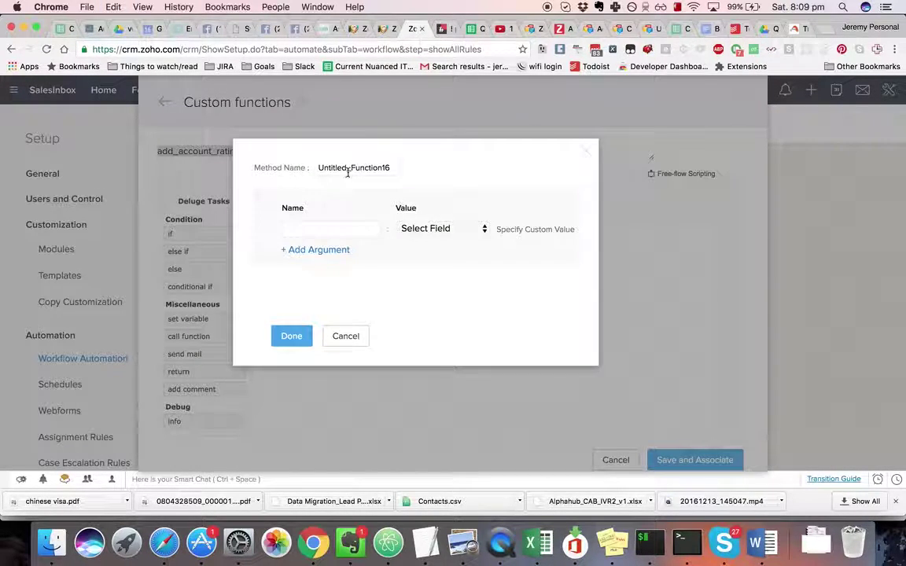
Paste the function name as the method name and add a second argument, account_id
triple_click(347, 173)
key("super+v")
left_click(340, 231)
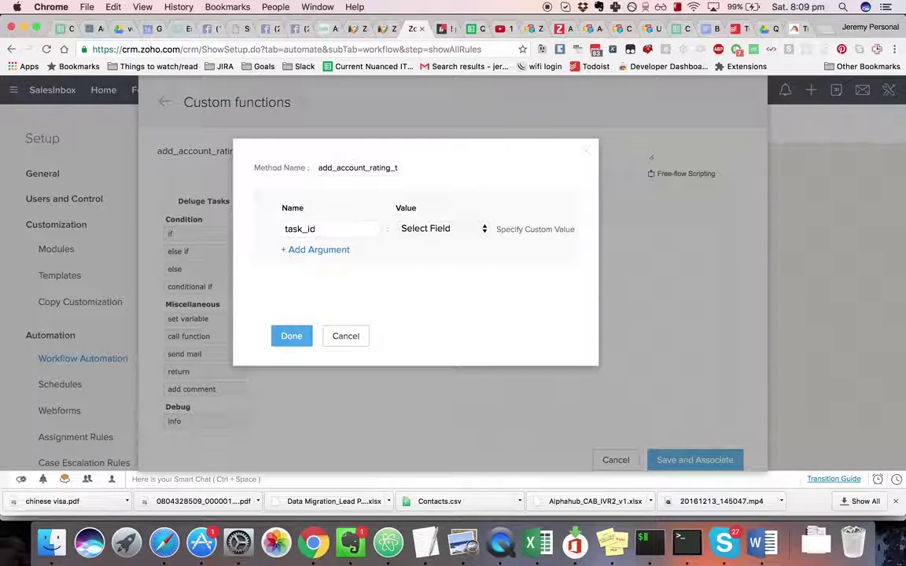
left_click(318, 250)
type("_id")
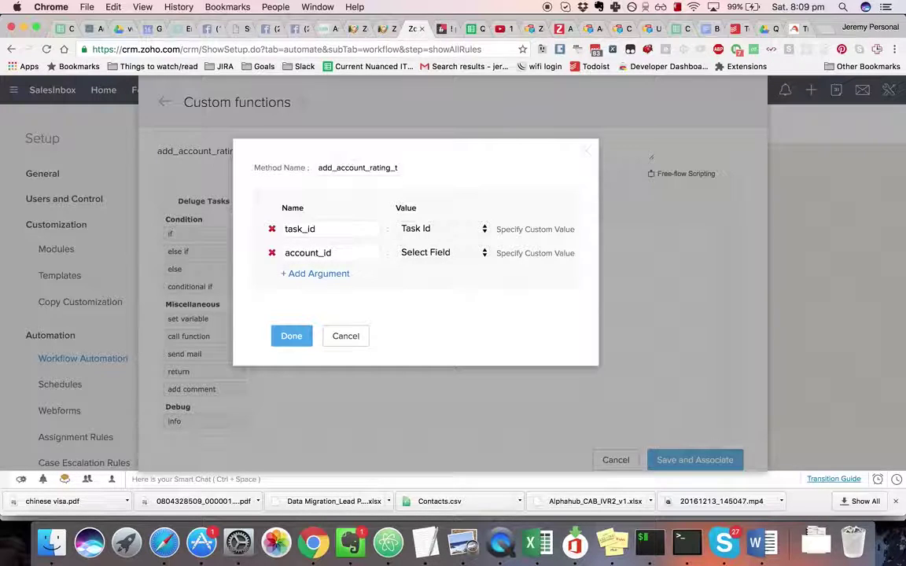
Map account_id to the related account's Account Id field
left_click(434, 253)
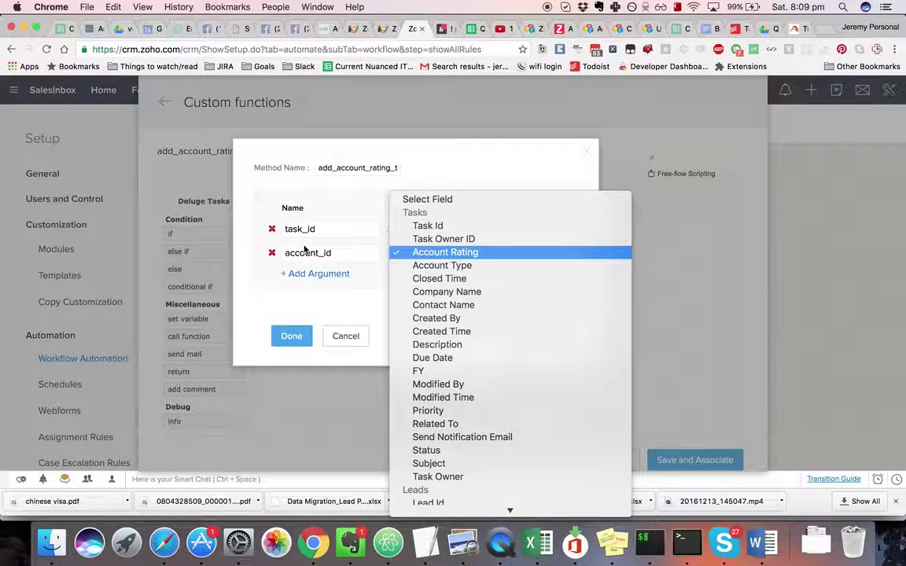
scroll(460, 299, "down", 5)
scroll(460, 298, "down", 1)
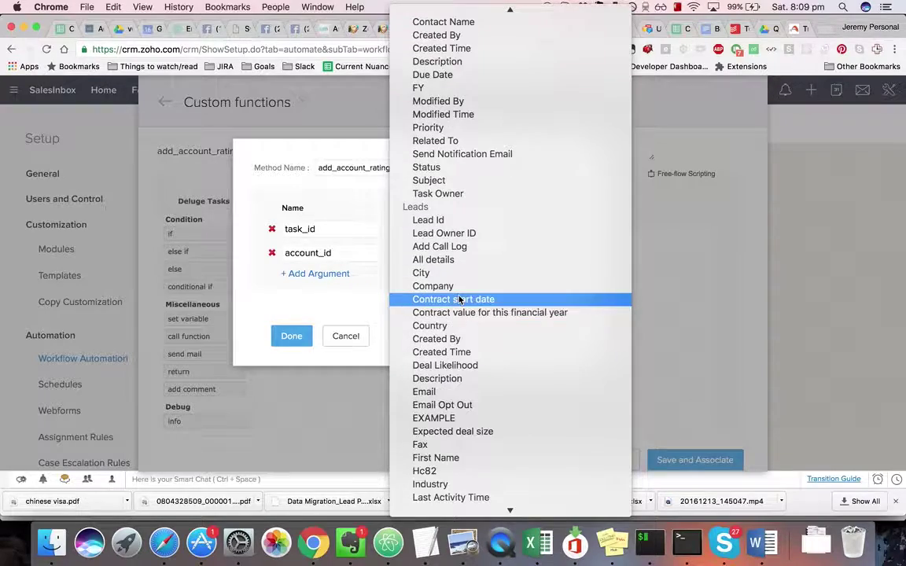
scroll(460, 299, "down", 5)
scroll(460, 298, "down", 5)
scroll(460, 299, "down", 4)
scroll(460, 298, "down", 5)
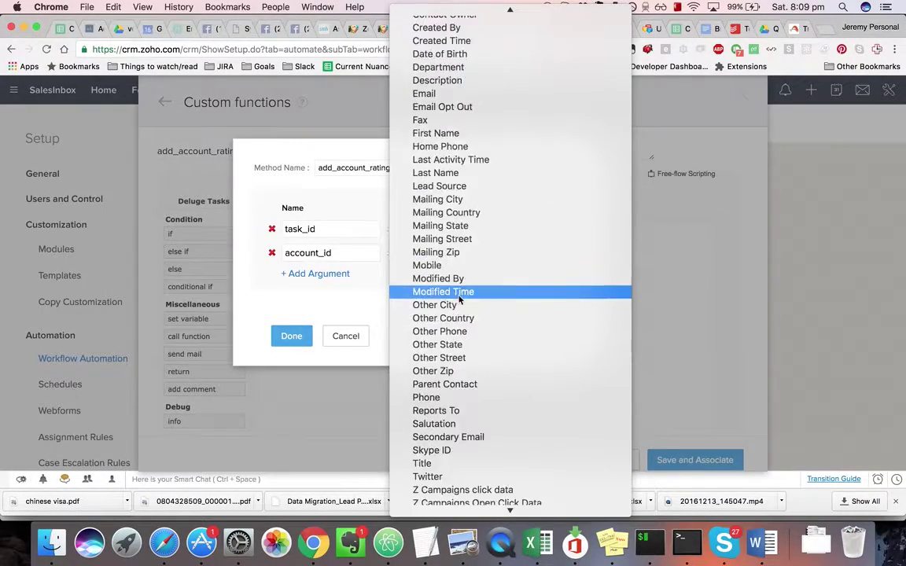
scroll(460, 236, "down", 7)
scroll(460, 295, "down", 2)
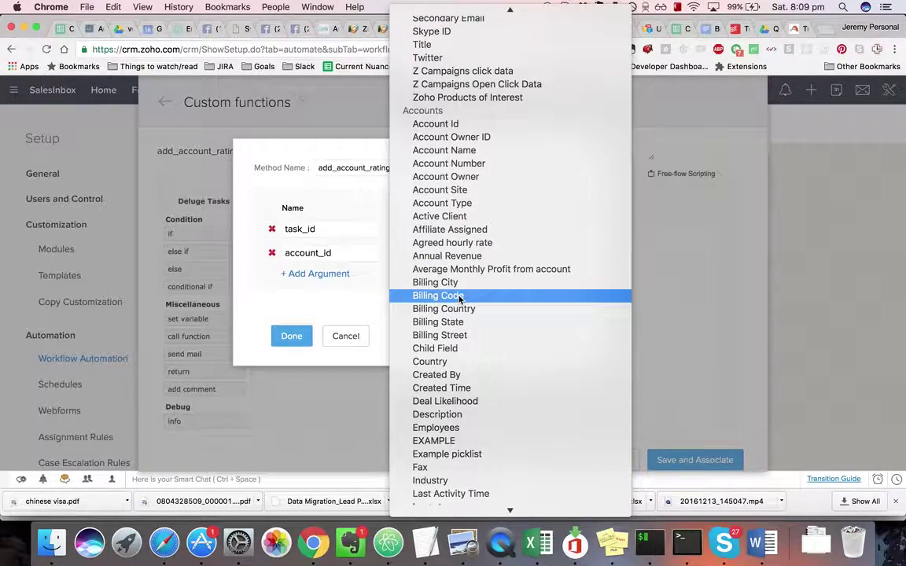
left_click(476, 123)
In free-flow scripting, write task_record = zoho.crm.getRecordById("Tasks", task_id);
left_click(291, 337)
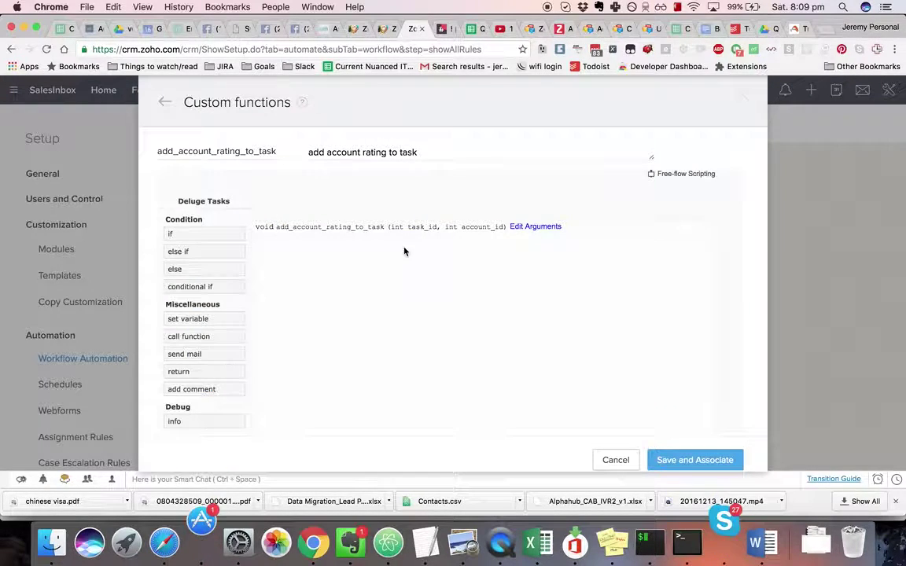
left_click(679, 175)
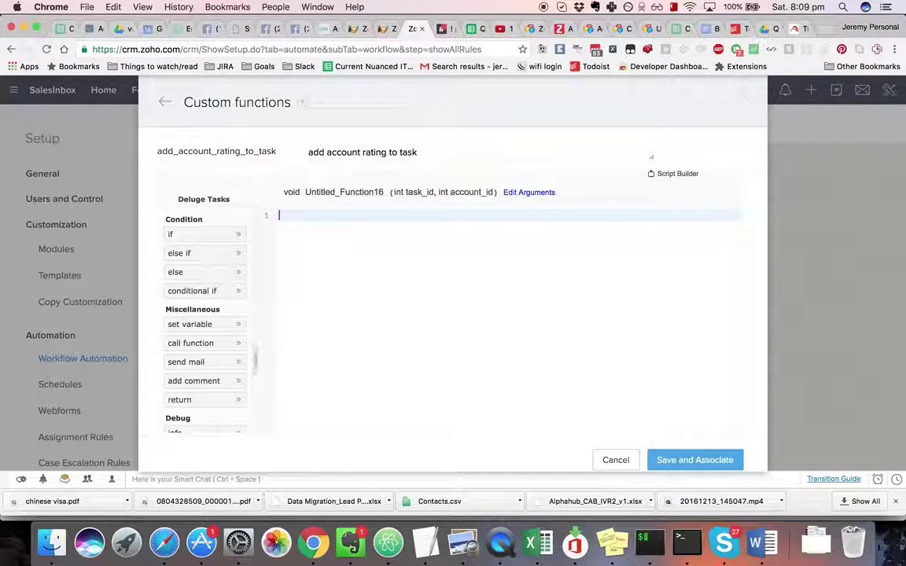
type("task_rec")
type("ord = zoh")
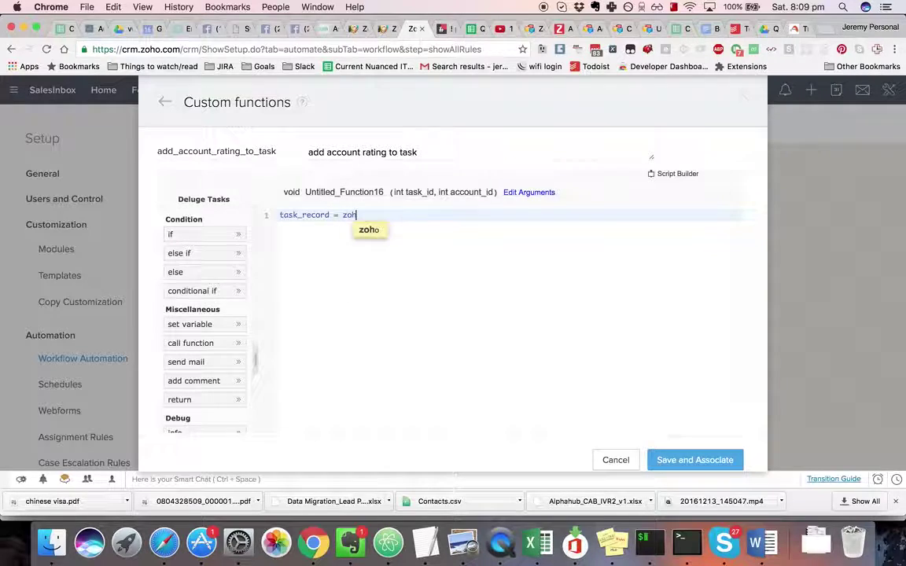
type("o.crm.getRecord")
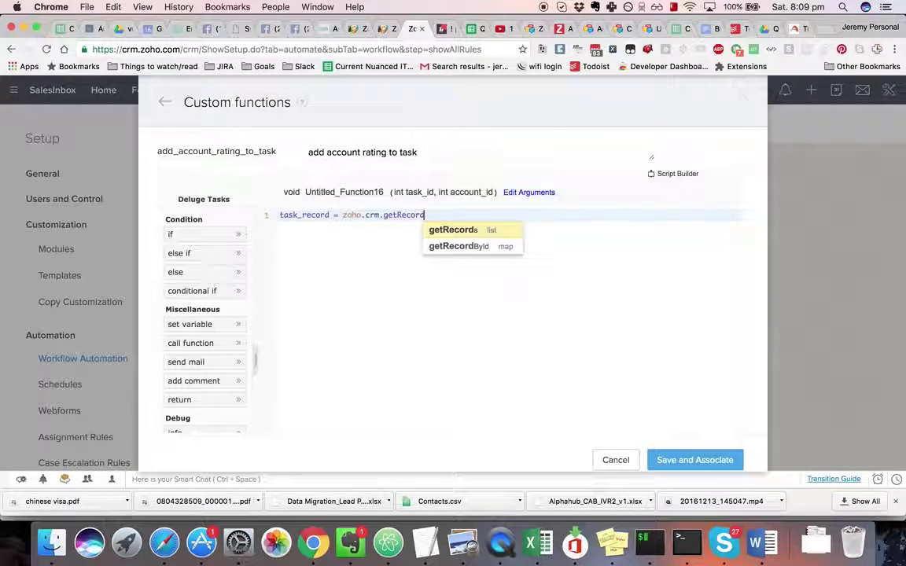
key("Down")
key("Return")
type("\"")
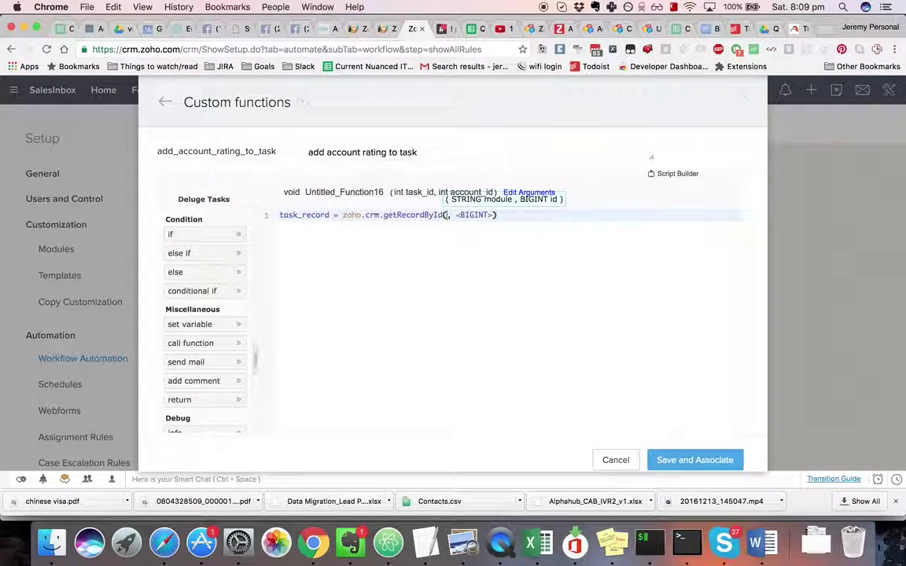
type("Tasks\"")
key("Tab")
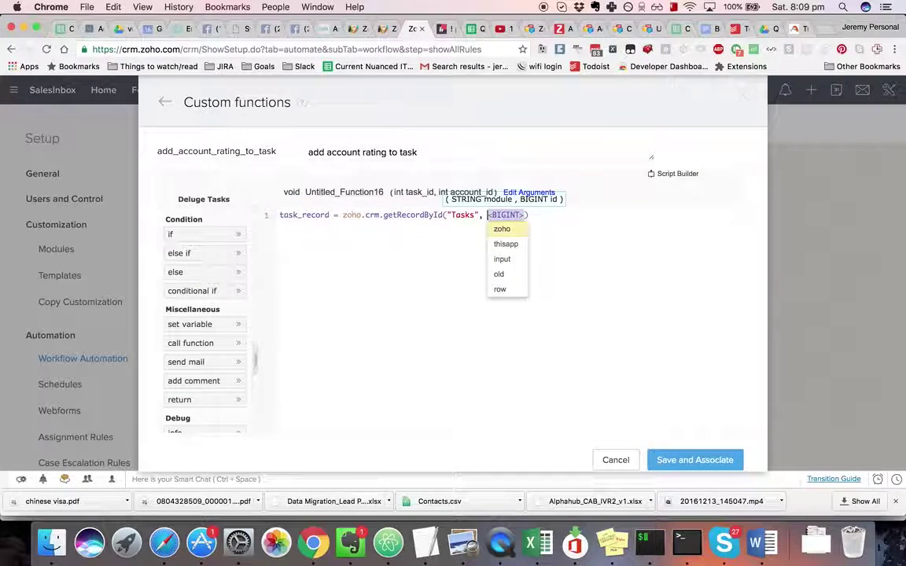
key("Escape")
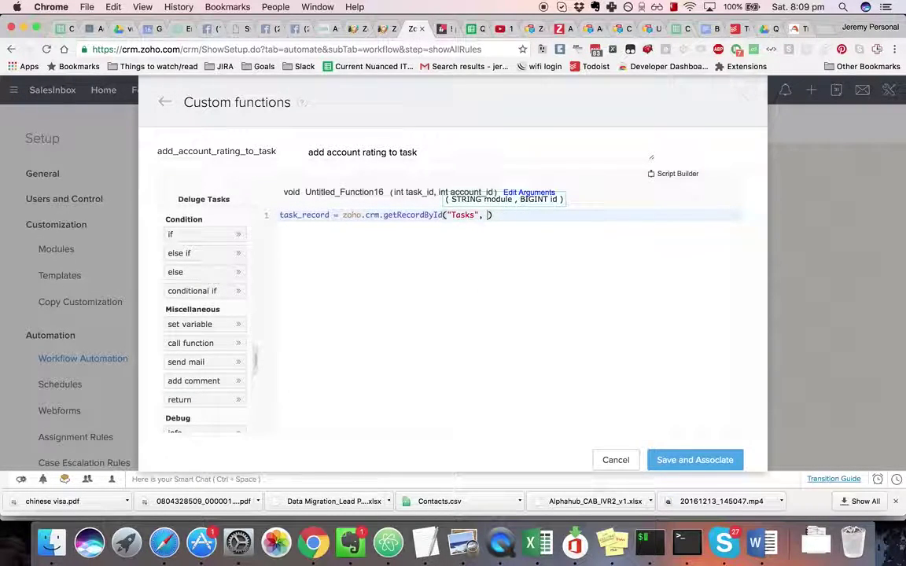
type("task_id);")
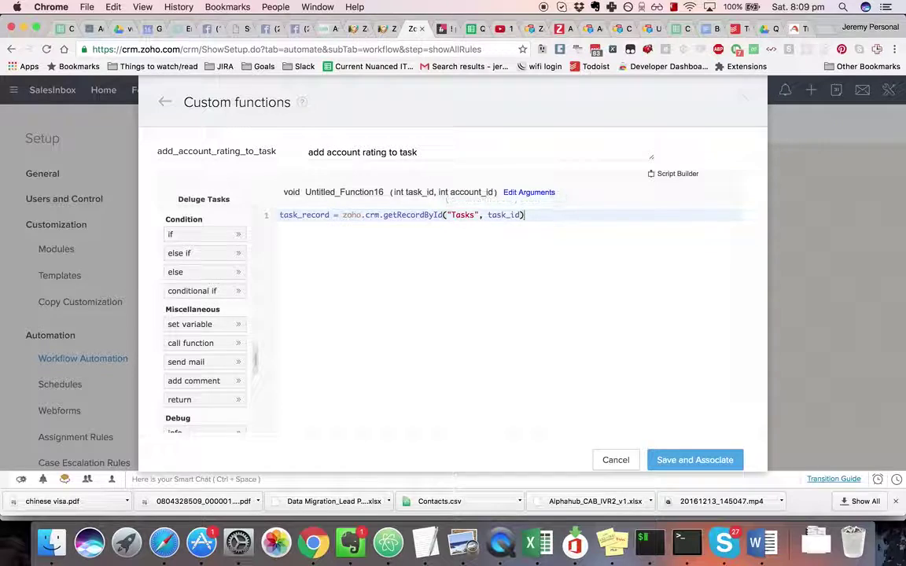
Duplicate line one as account_record = zoho.crm.getRecordById("Accounts", account_id);
key("shift+Home")
key("ctrl+c")
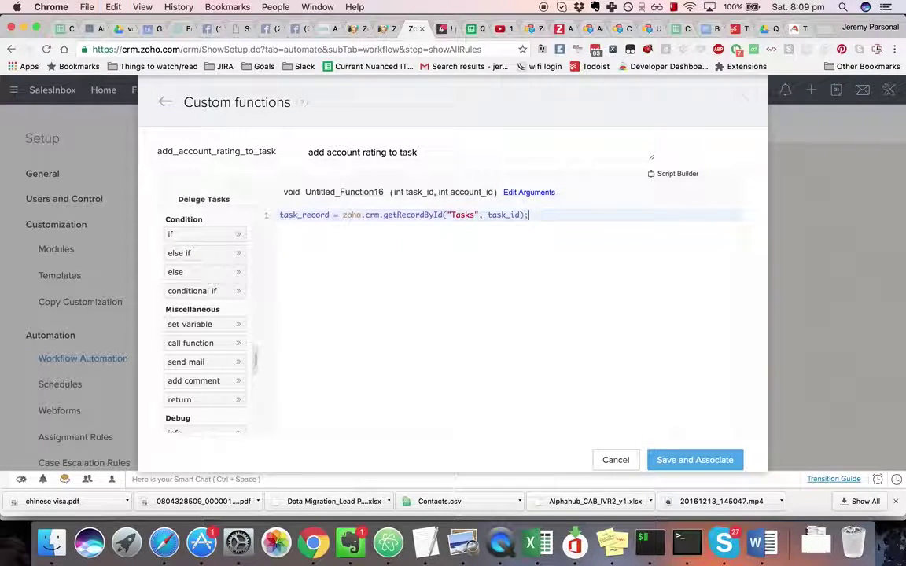
key("End")
key("Return")
key("ctrl+v")
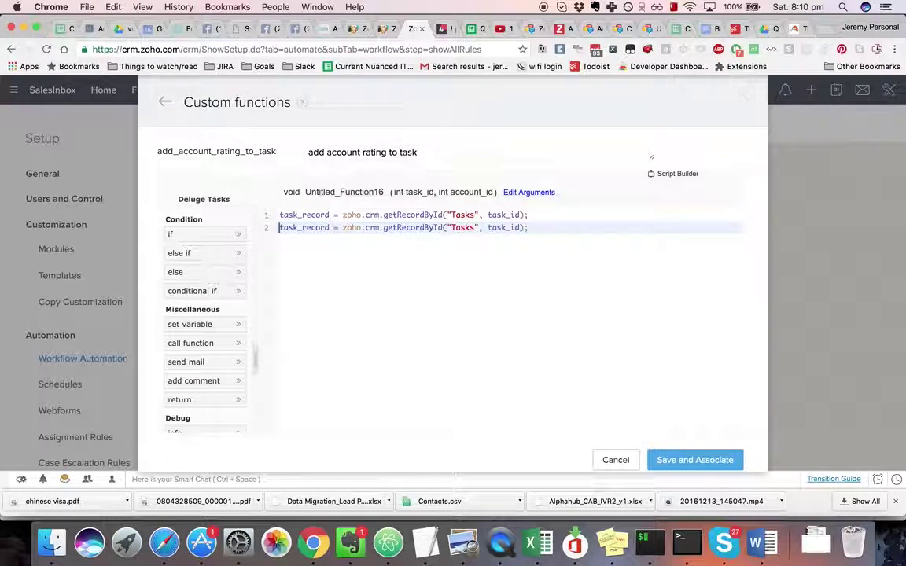
key("shift+Right")
key("shift+Right")
type("account")
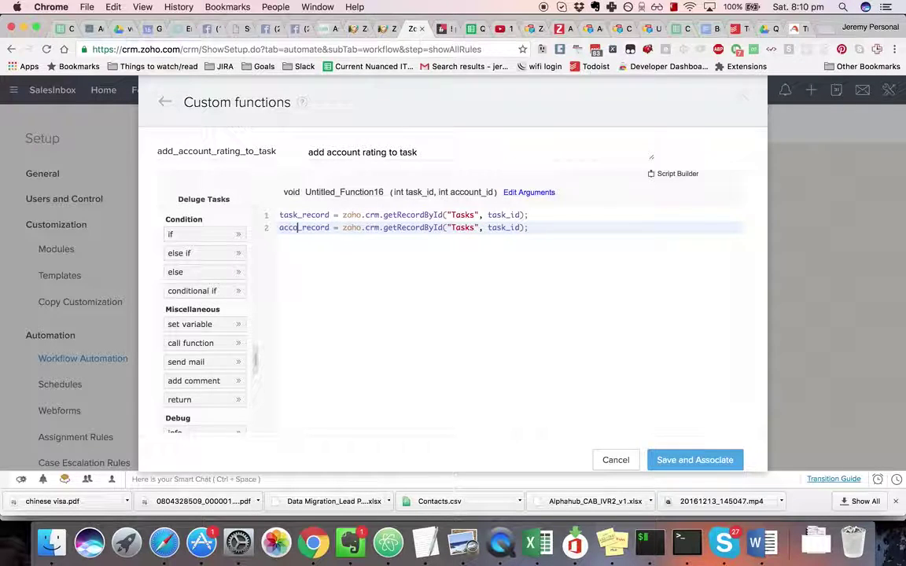
double_click(478, 227)
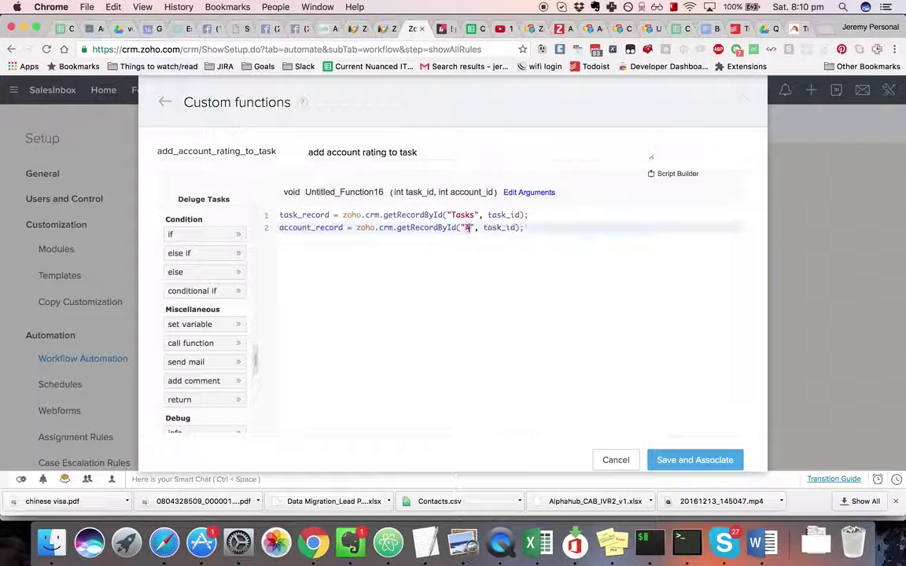
type("Accounts")
double_click(527, 228)
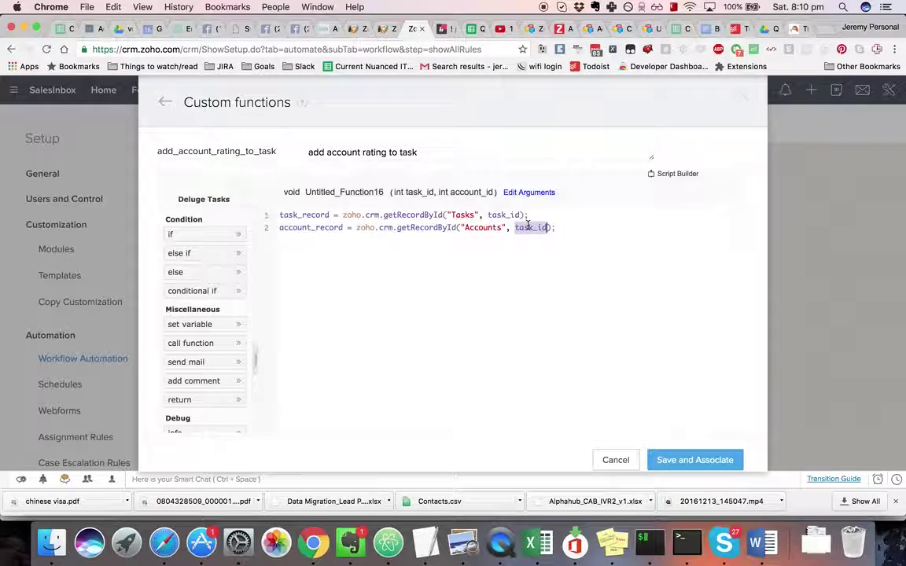
type("accoun")
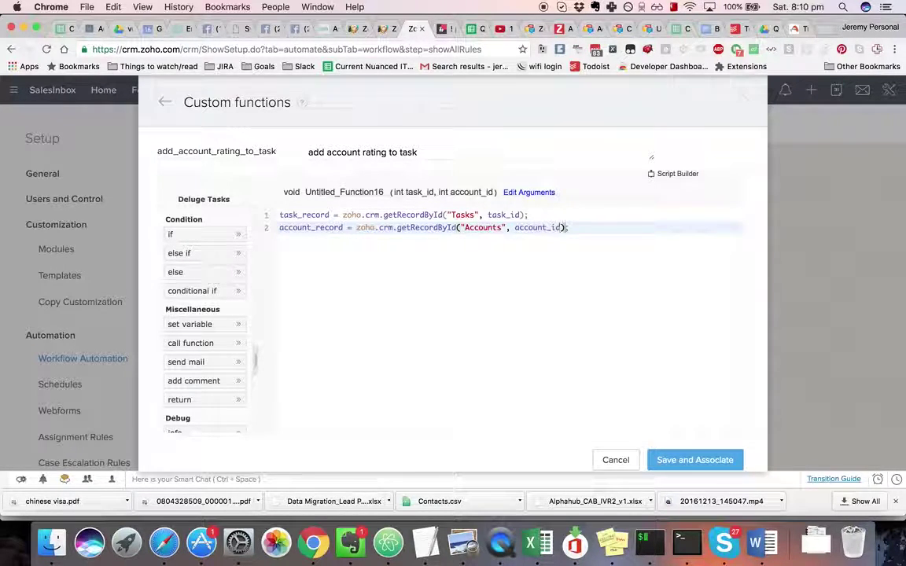
key("End")
key("Return")
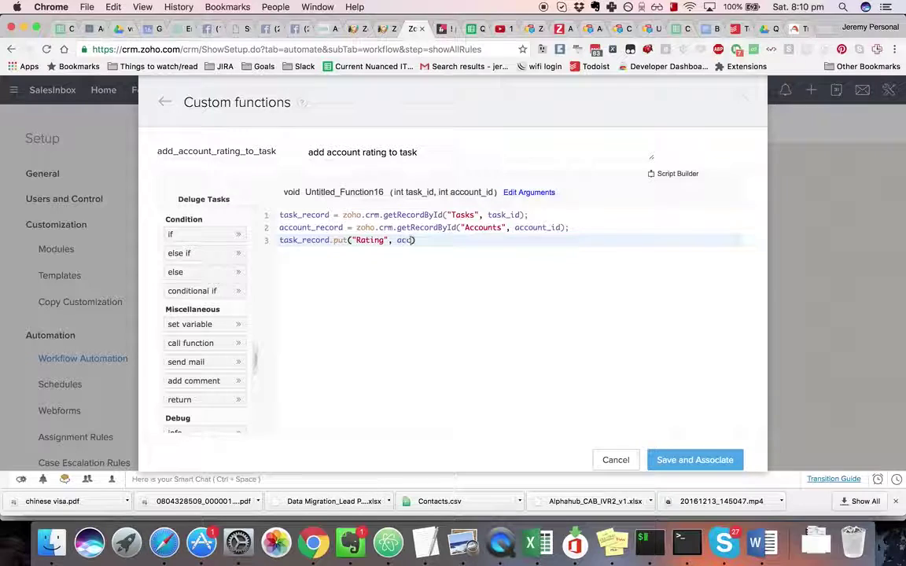
Finish line 3, putting the account record's Rating into the task record's Account Rating
type("pont")
type("ount")
key("alt+Left")
type("Account ")
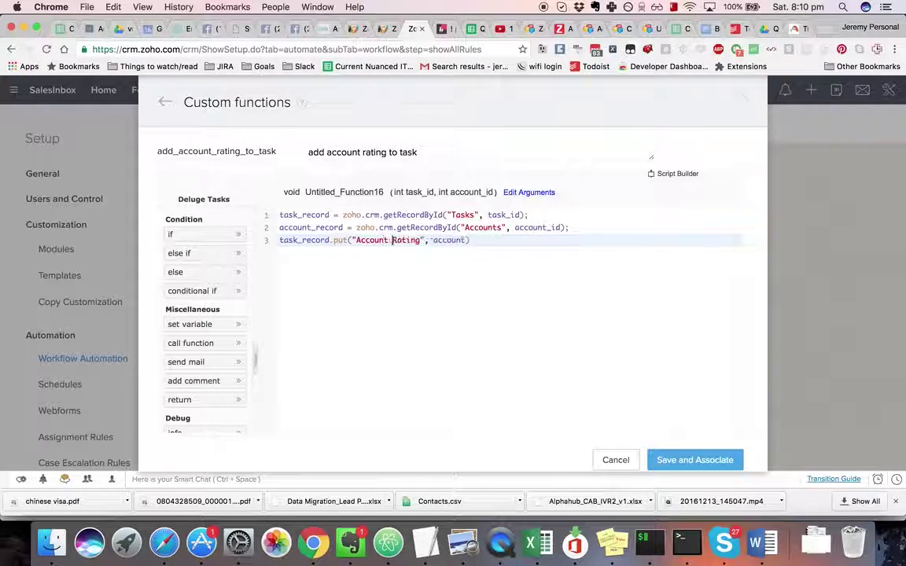
type(".")
type("record.get(\"Rating")
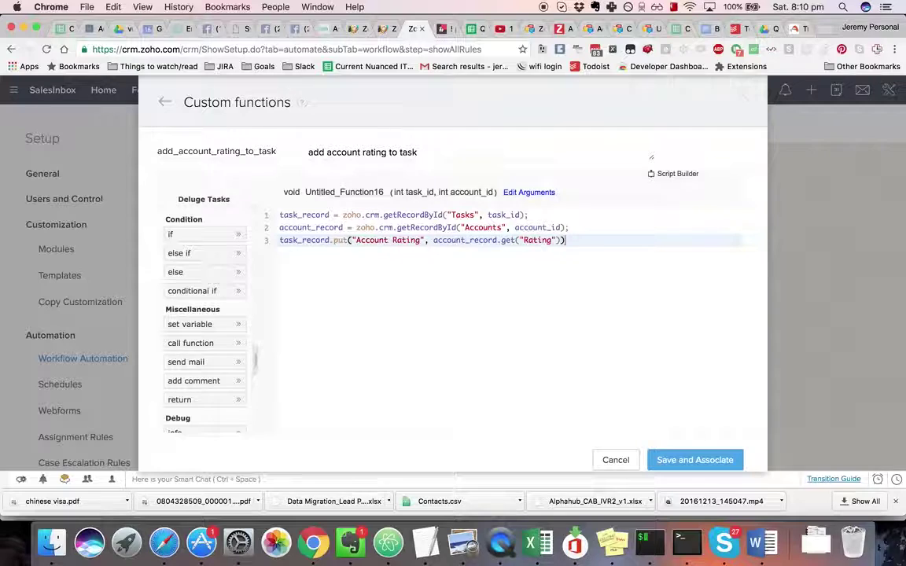
type(";")
key("Return")
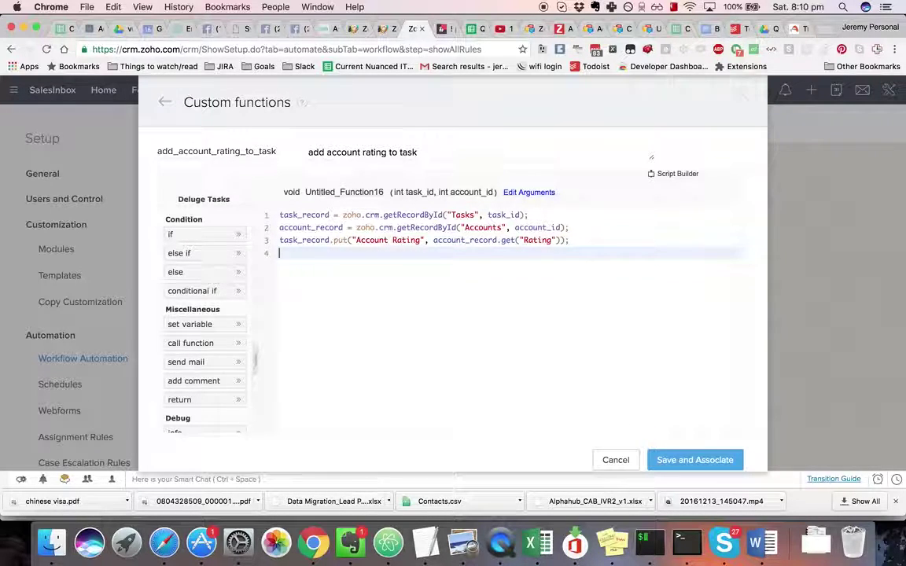
Add update_resp = zoho.crm.updateRecord("Tasks", task_id.toString(), task_record);
type("update_resp = ")
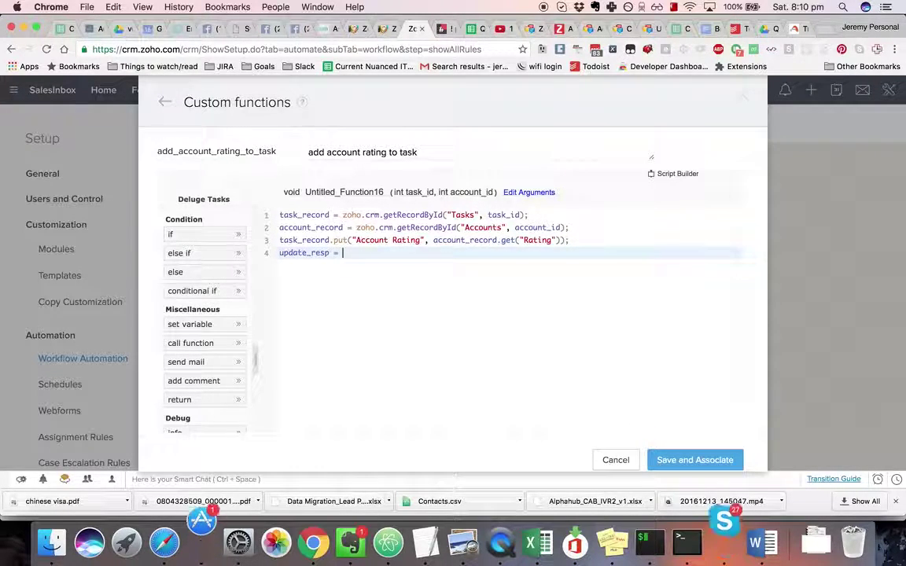
type("zo")
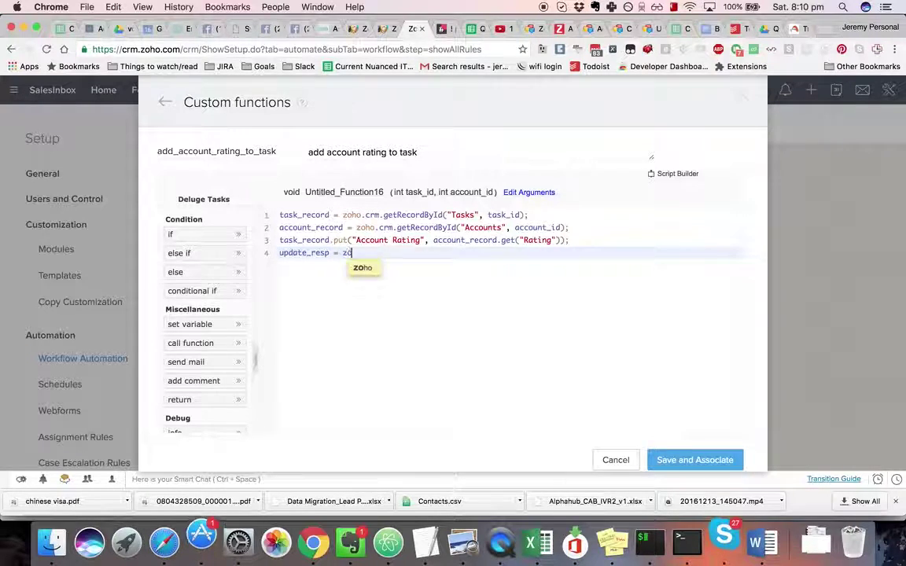
type("ho.crm.upd")
key("Return")
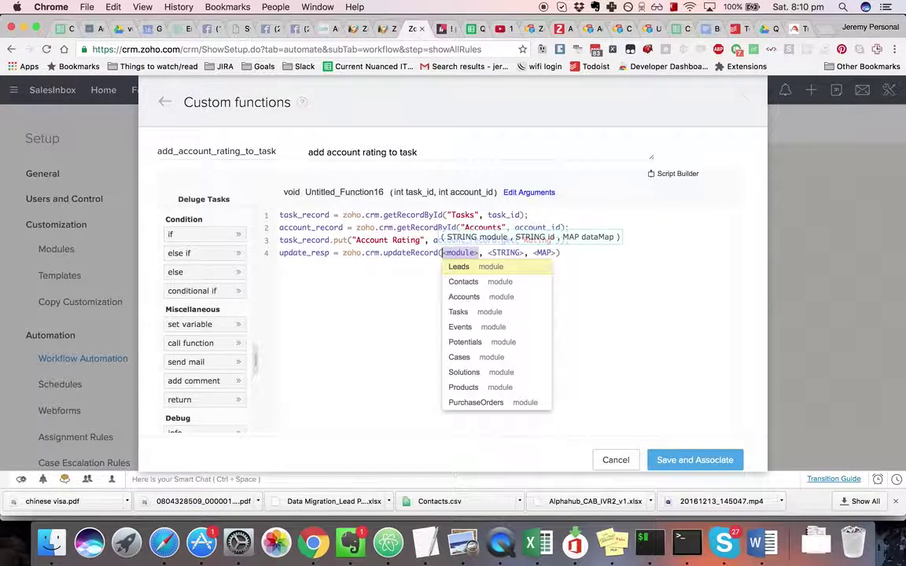
type("\"Tasks")
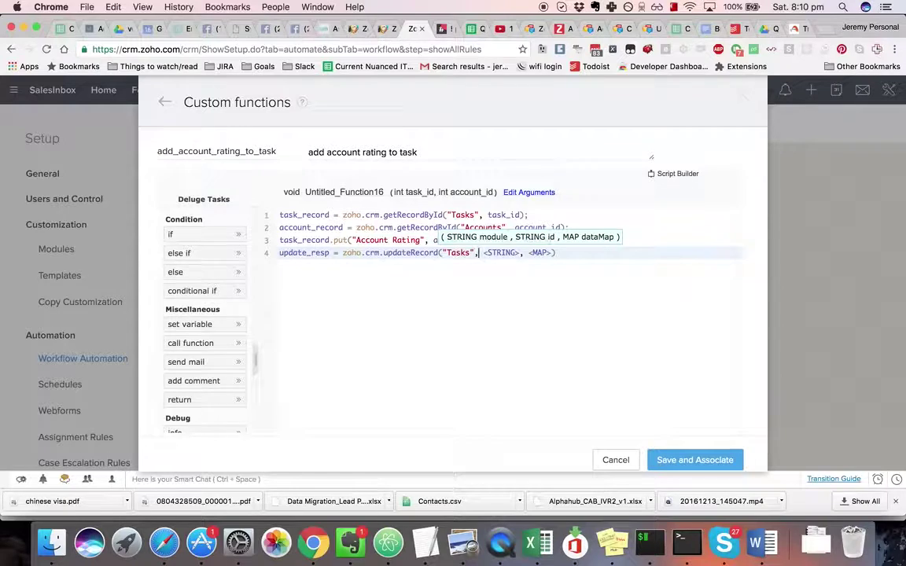
key("Tab")
key("Escape")
key("BackSpace")
key("BackSpace")
key("BackSpace")
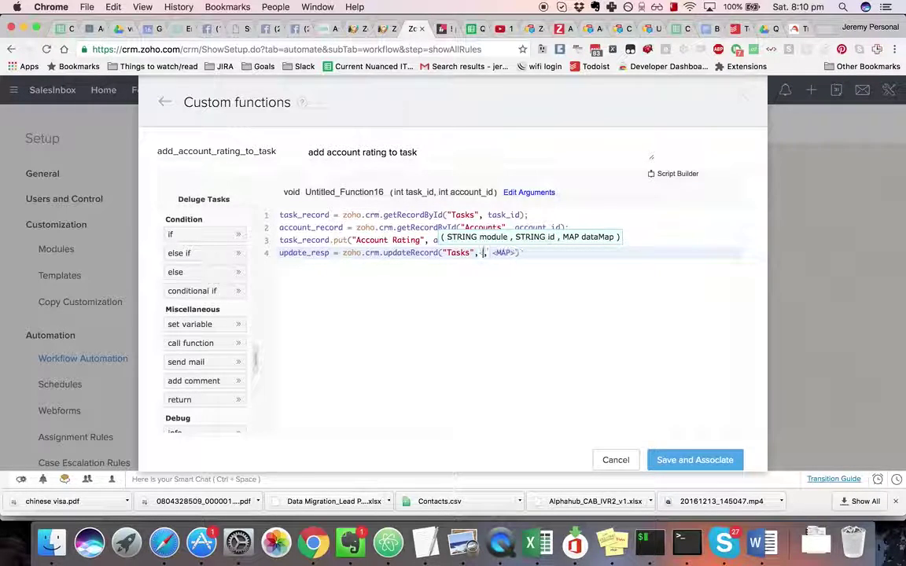
type("task_id.")
type("toString(")
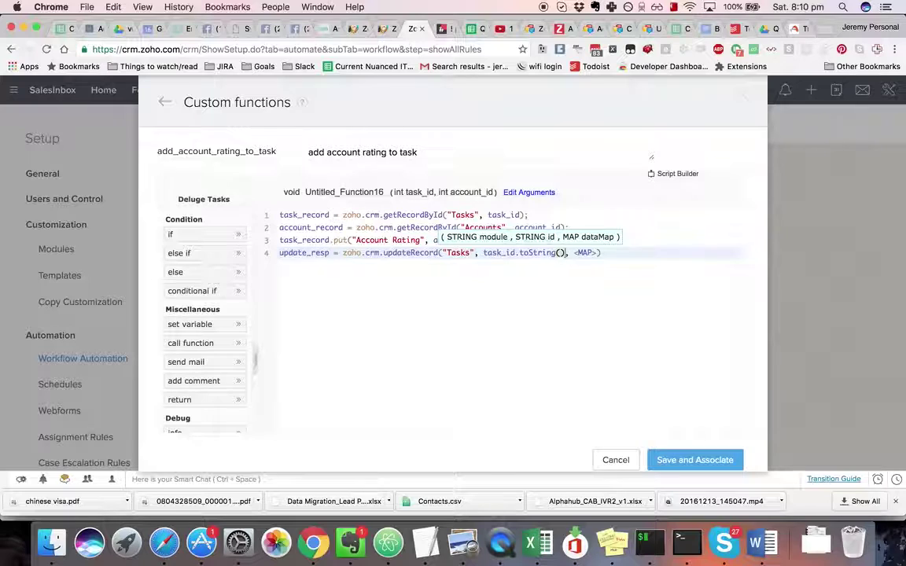
key("Tab")
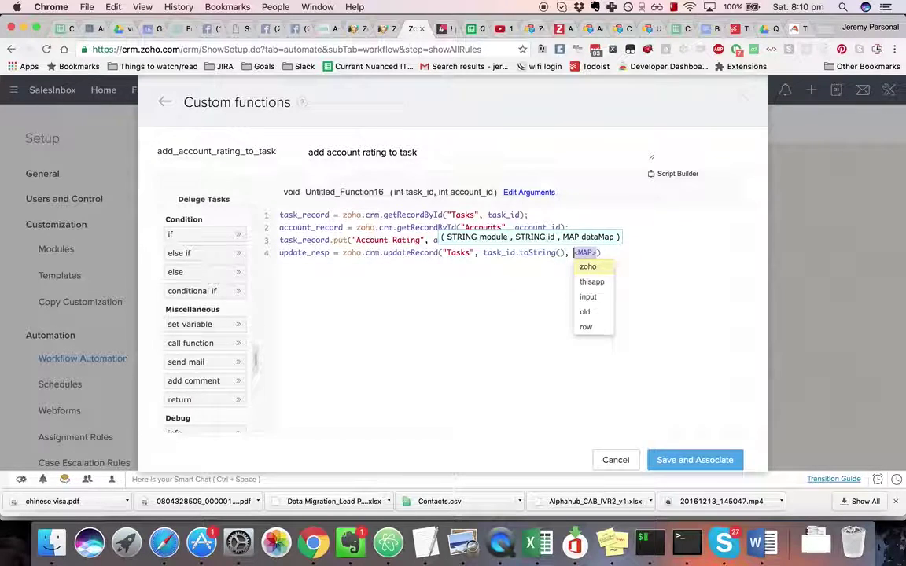
key("Escape")
key("BackSpace")
key("BackSpace")
key("BackSpace")
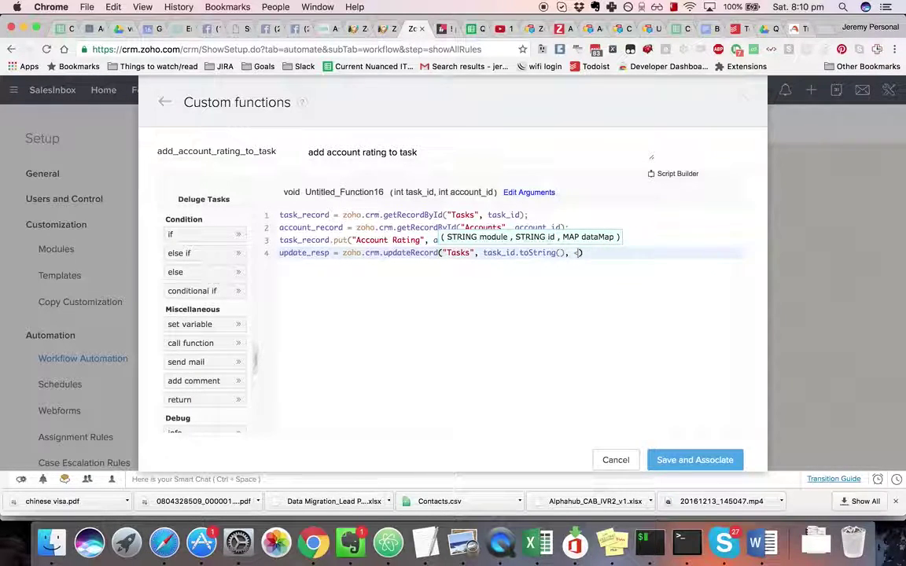
type("task_")
type("record);")
key("Return")
Add line 5 'info update_resp;' to log the update response
type("inf")
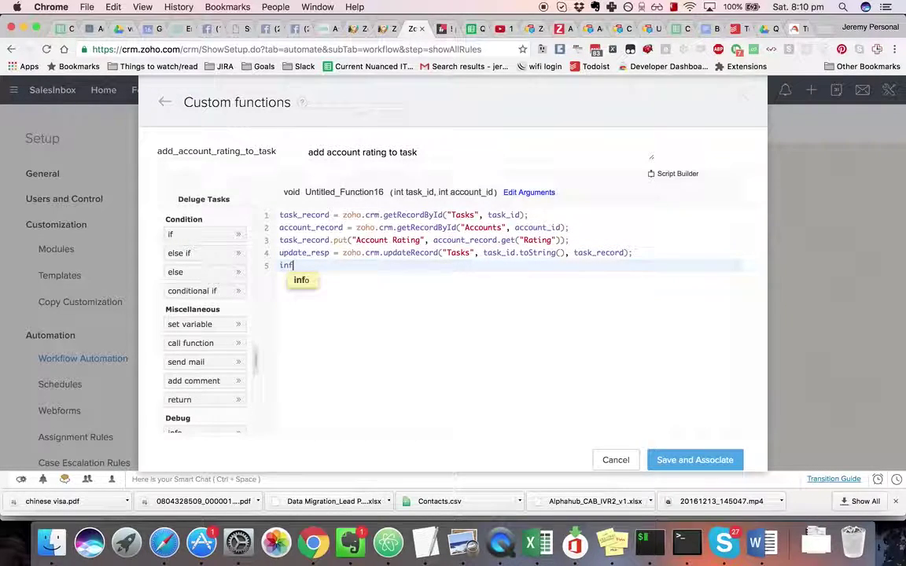
type("o update_resp")
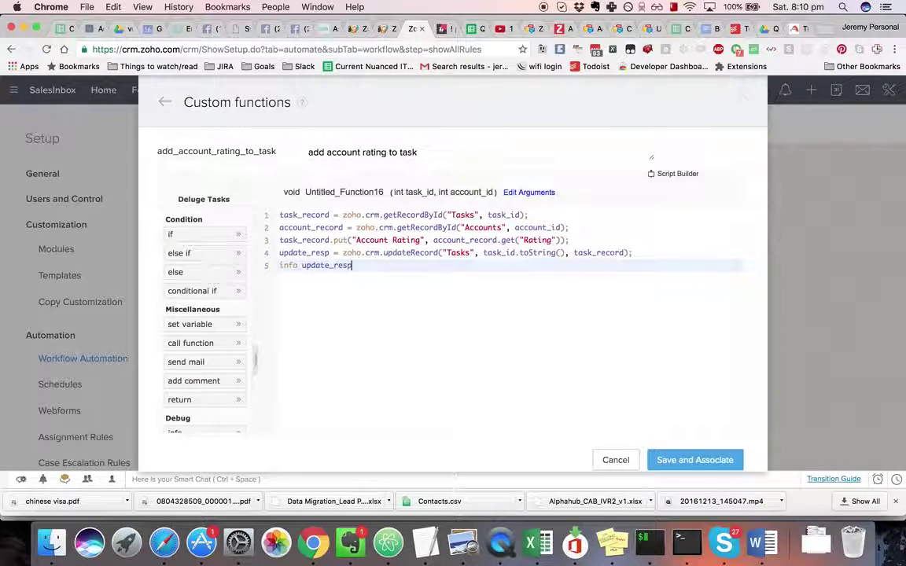
scroll(538, 252, "down", 3)
scroll(495, 255, "down", 2)
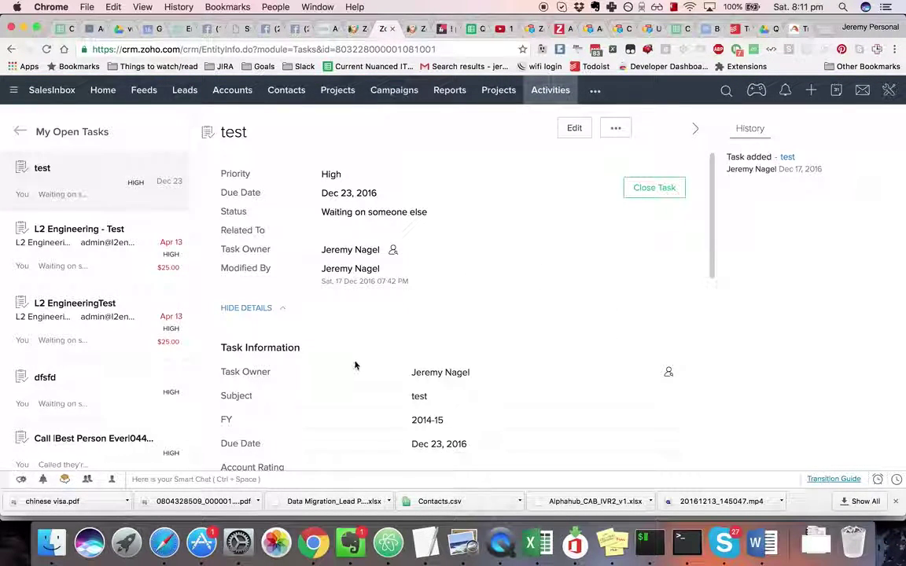
Review the test task's details and select its record ID, finding Account Rating empty
scroll(355, 365, "down", 2)
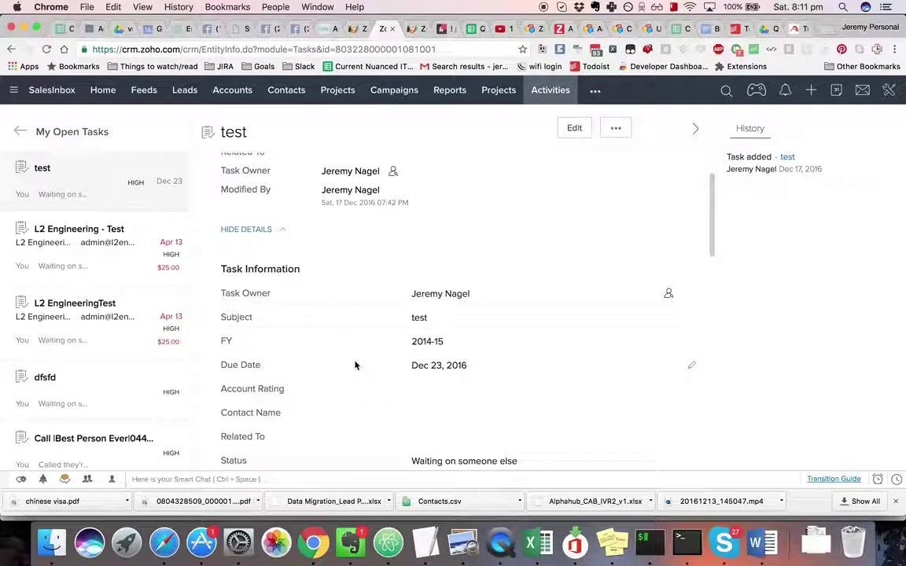
double_click(404, 49)
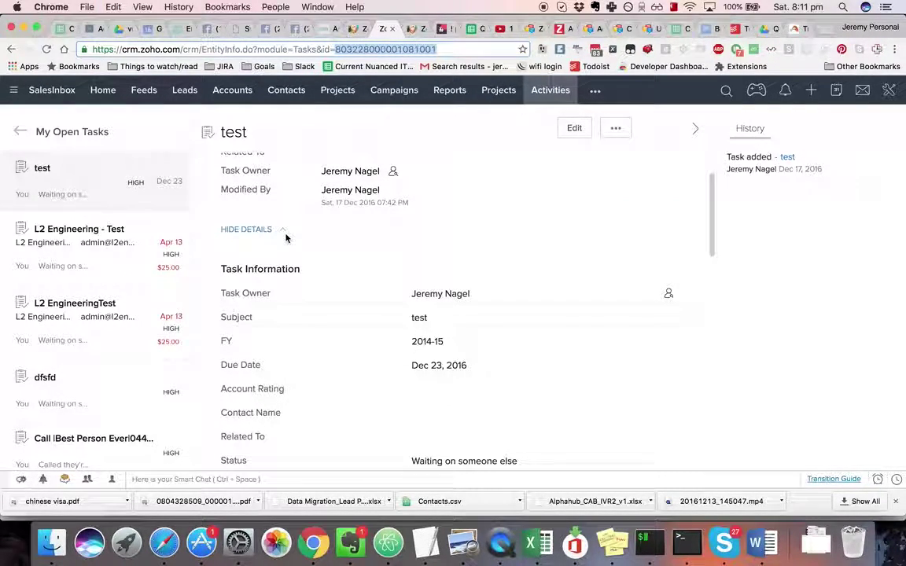
scroll(286, 238, "up", 2)
scroll(287, 237, "down", 5)
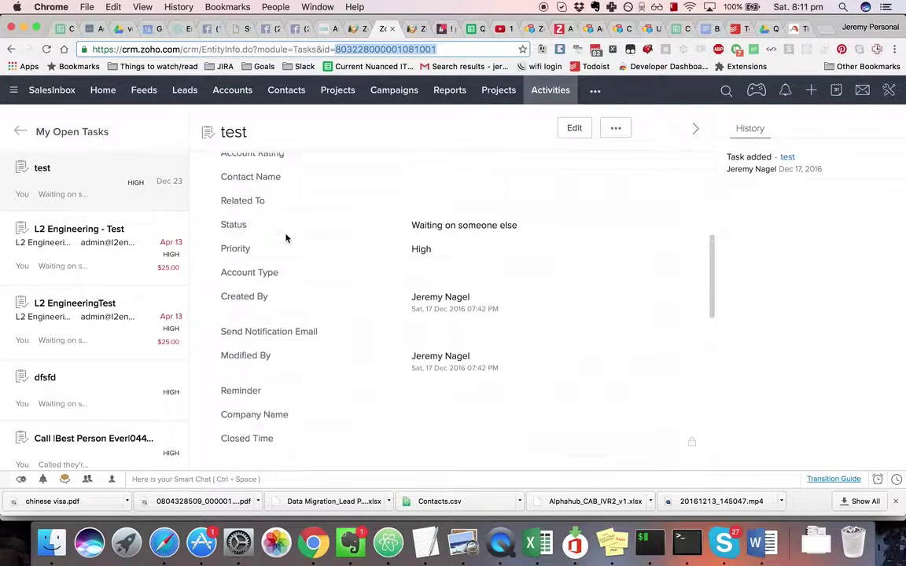
scroll(287, 237, "up", 2)
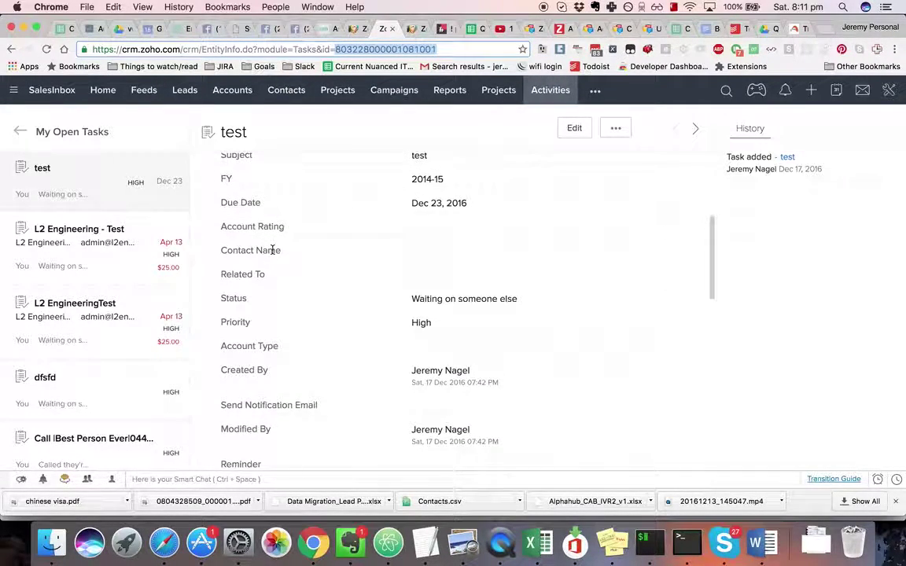
scroll(273, 249, "up", 1)
scroll(341, 238, "up", 2)
scroll(340, 237, "up", 2)
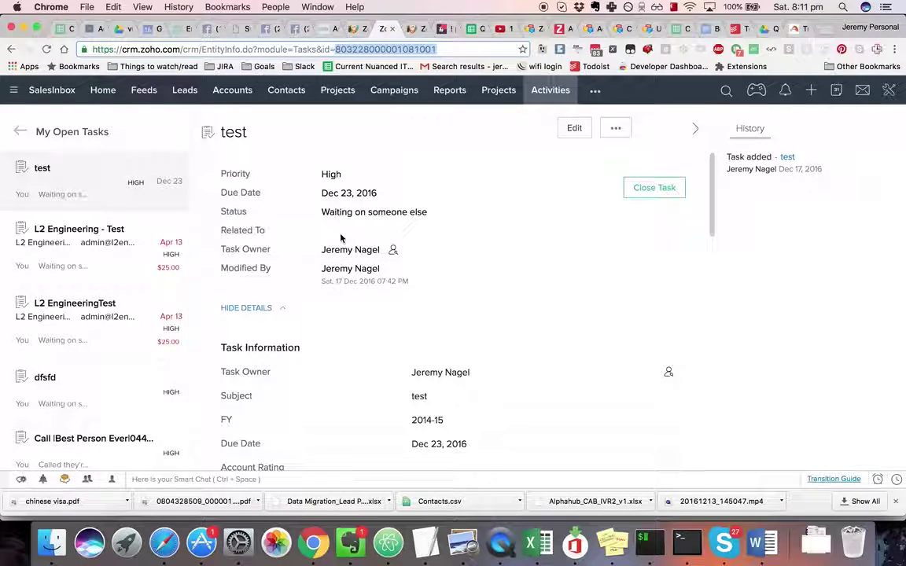
Open the 'test' account and change its Rating to Acquired inline
left_click(232, 96)
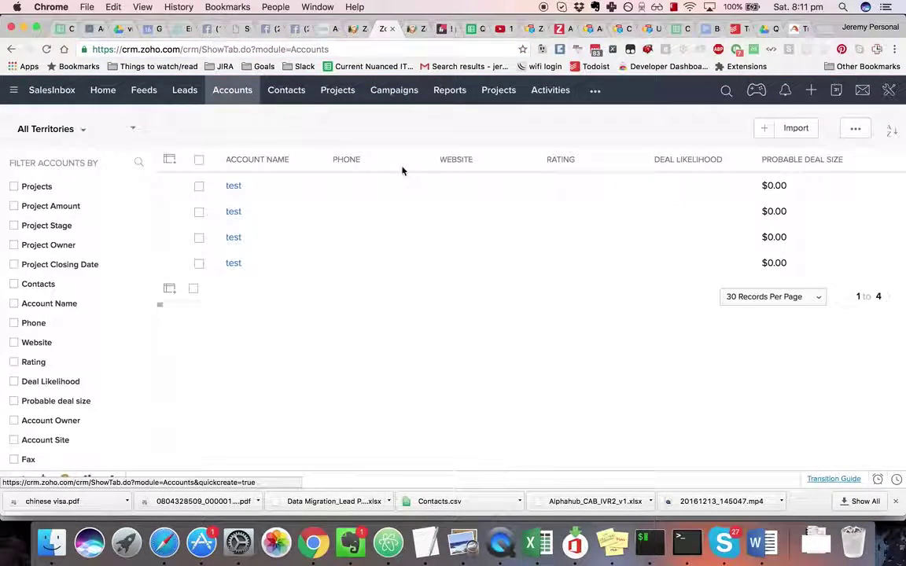
left_click(232, 188)
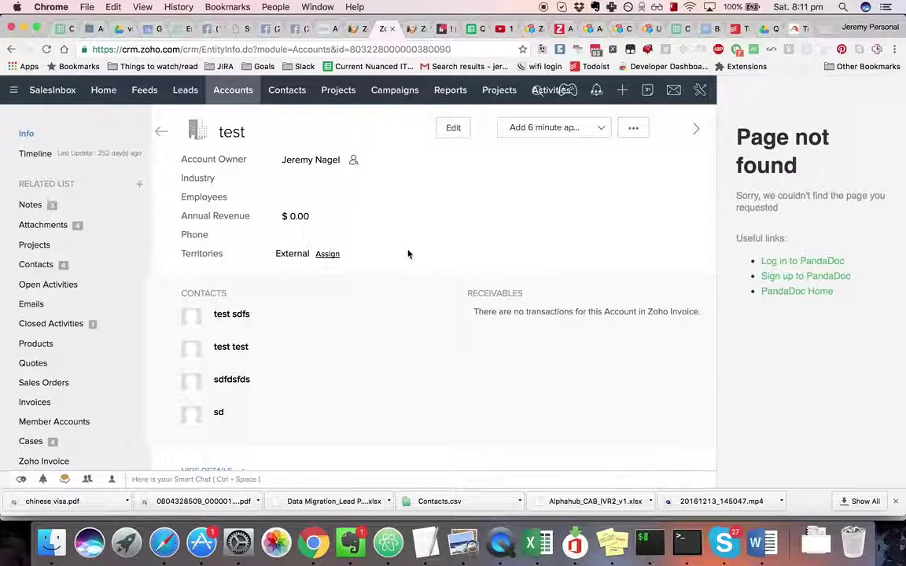
scroll(407, 253, "down", 3)
key("super+f")
type("rat")
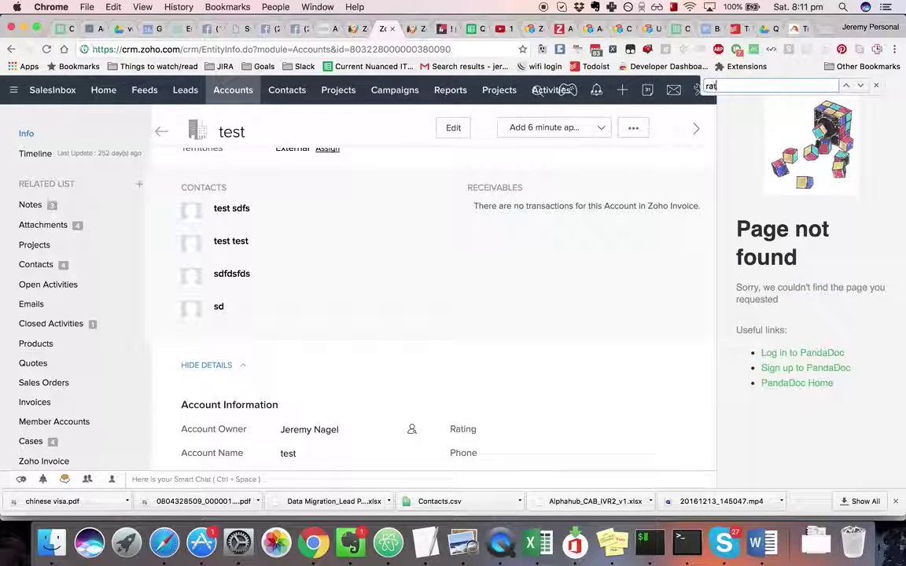
type("ing")
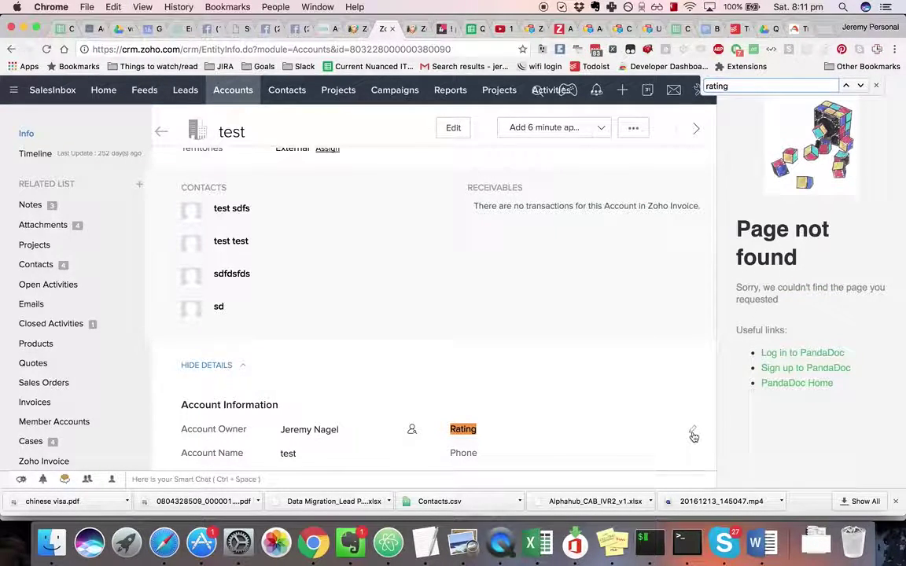
left_click(563, 430)
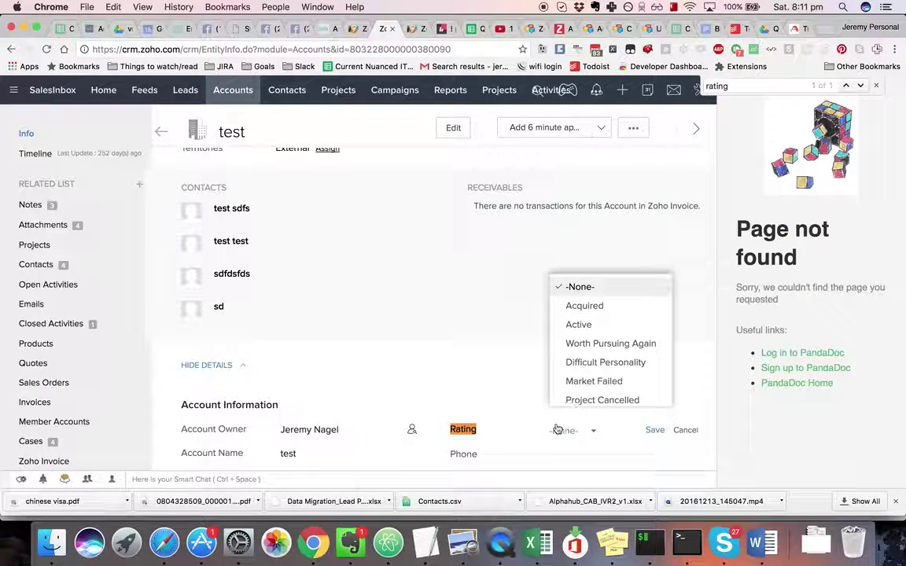
left_click(601, 306)
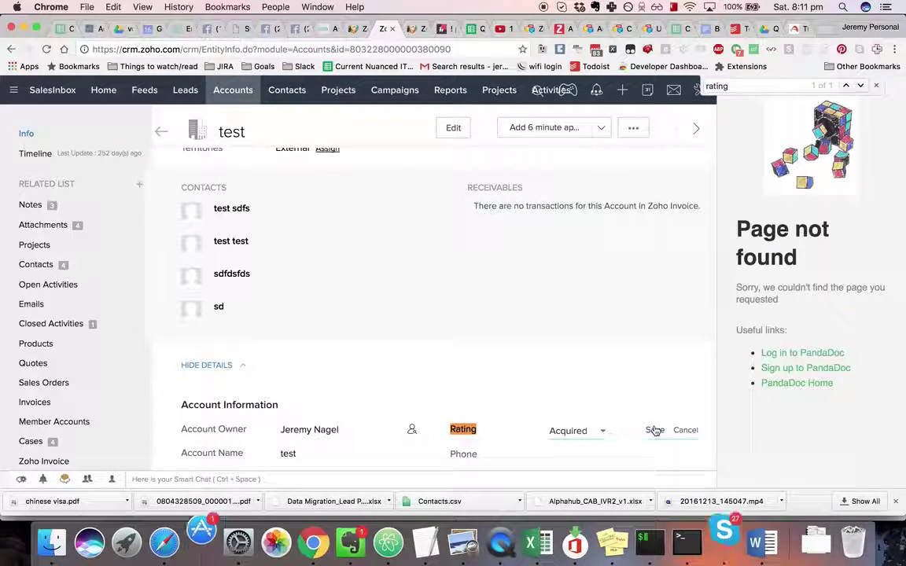
left_click(655, 431)
key("Escape")
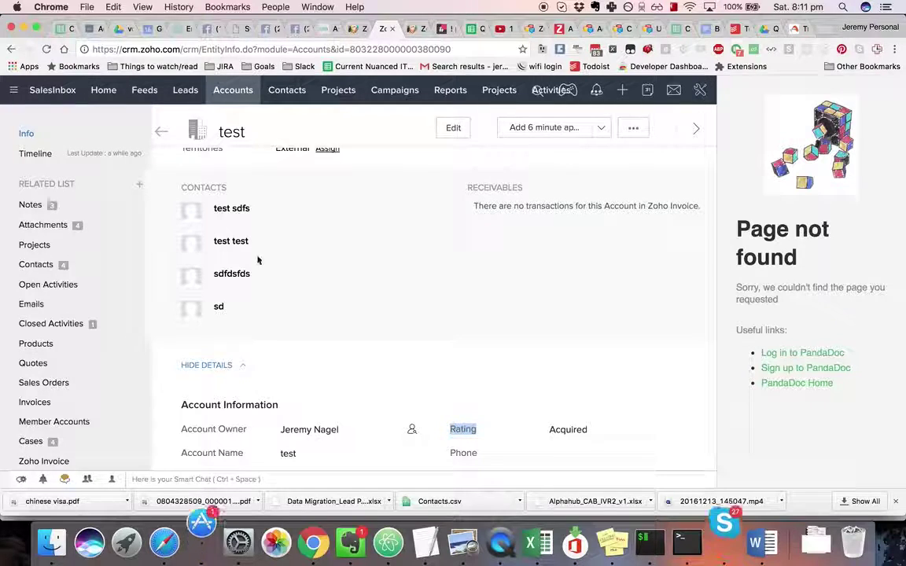
mouse_move(79, 285)
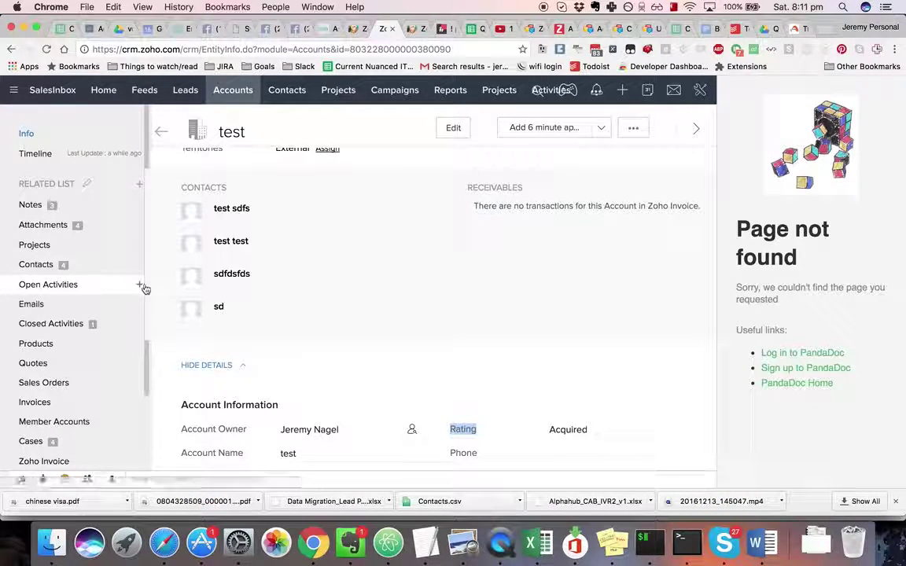
Create a task named 'task' under the test account's Open Activities and open it
scroll(136, 289, "down", 5)
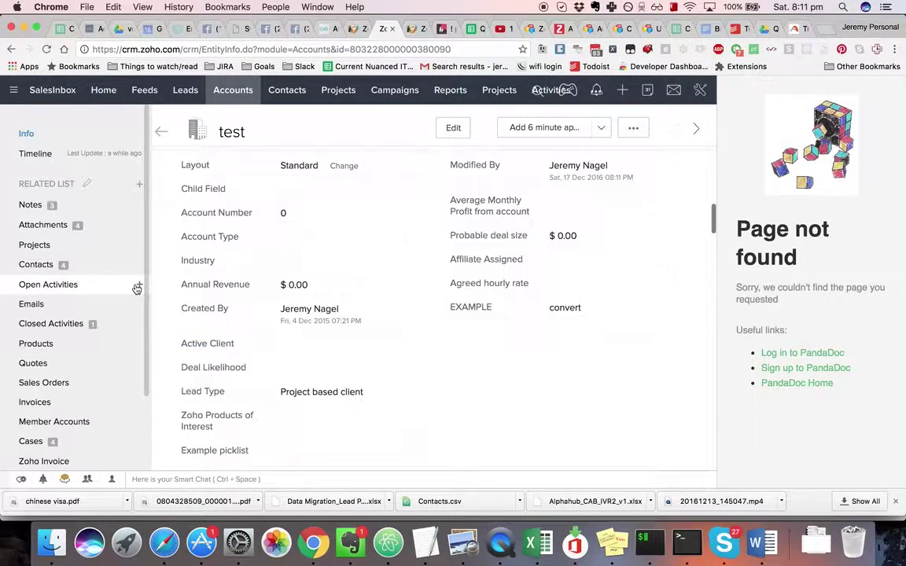
left_click(136, 287)
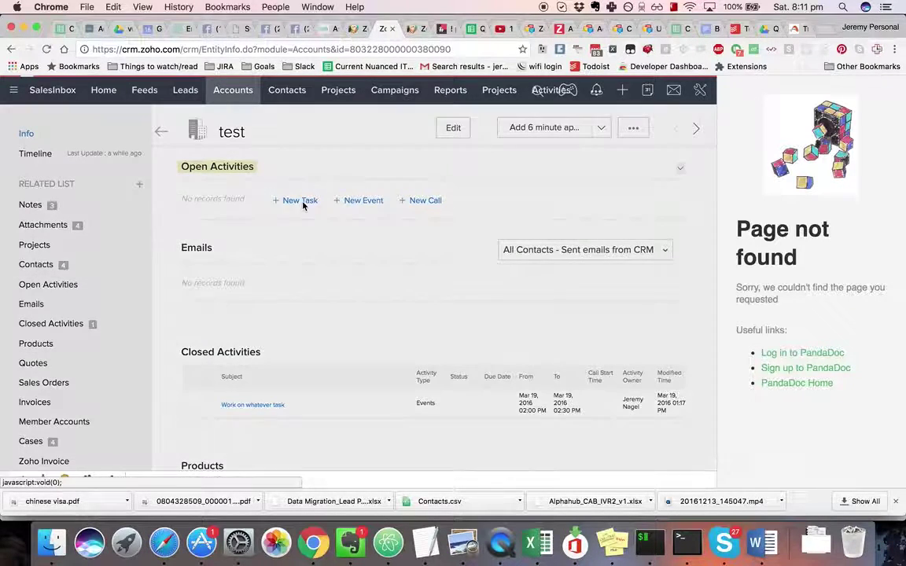
left_click(304, 202)
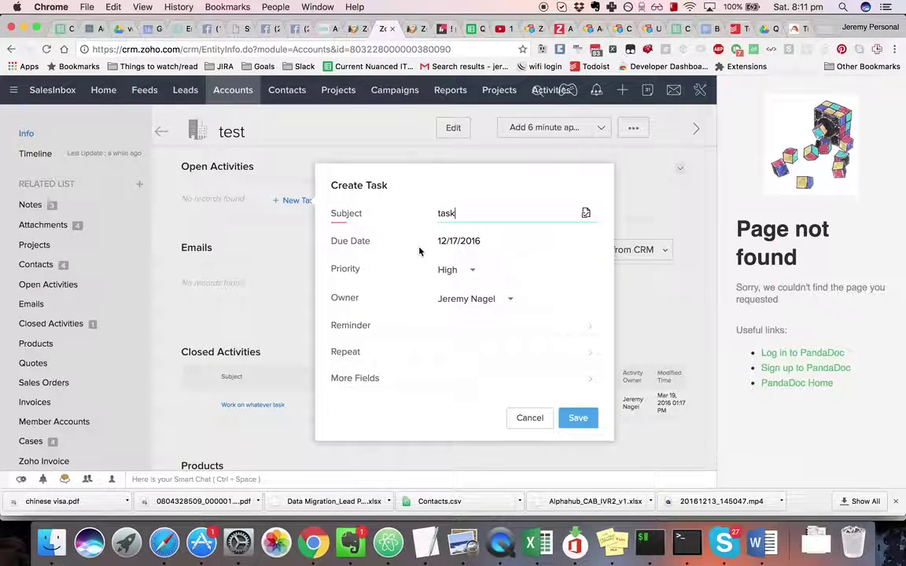
left_click(575, 419)
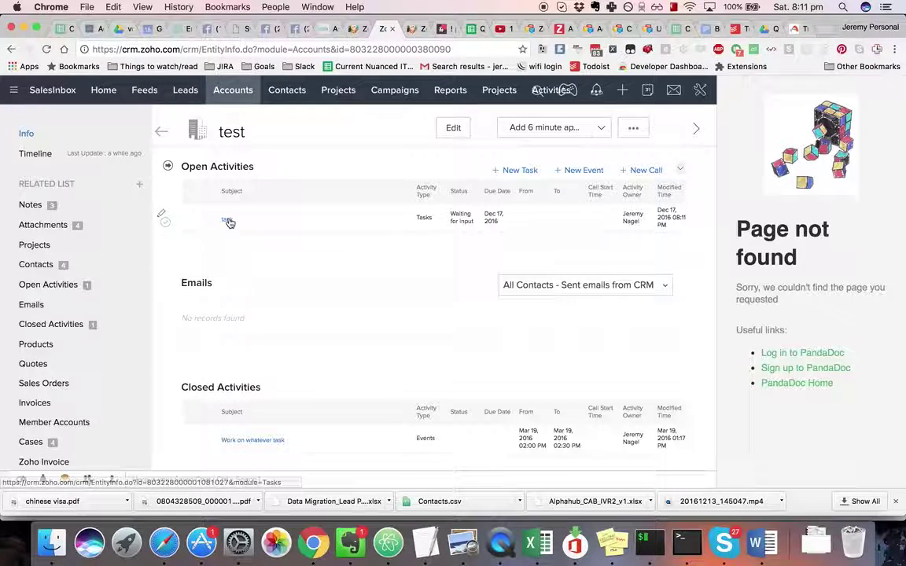
double_click(385, 48)
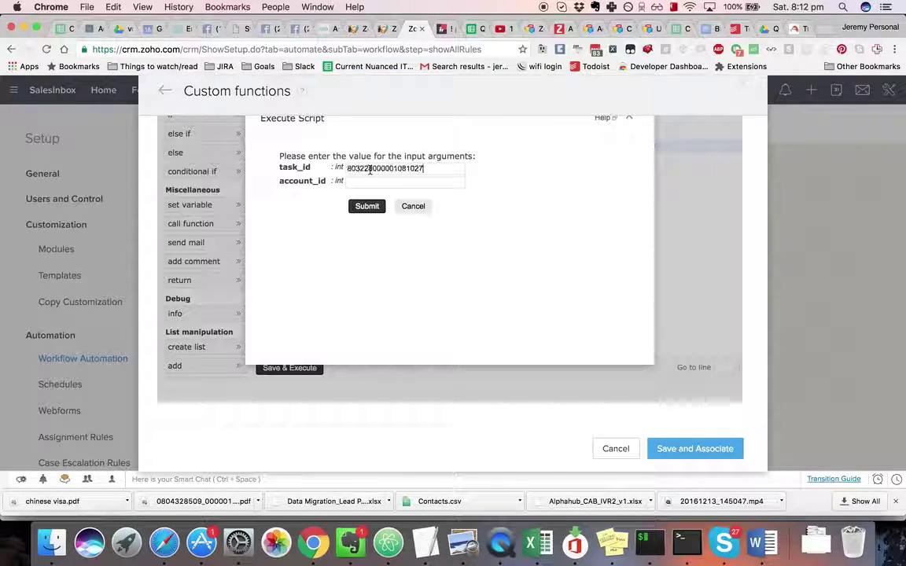
Test-run the function with the new task's ID and the test account's ID
left_click(383, 29)
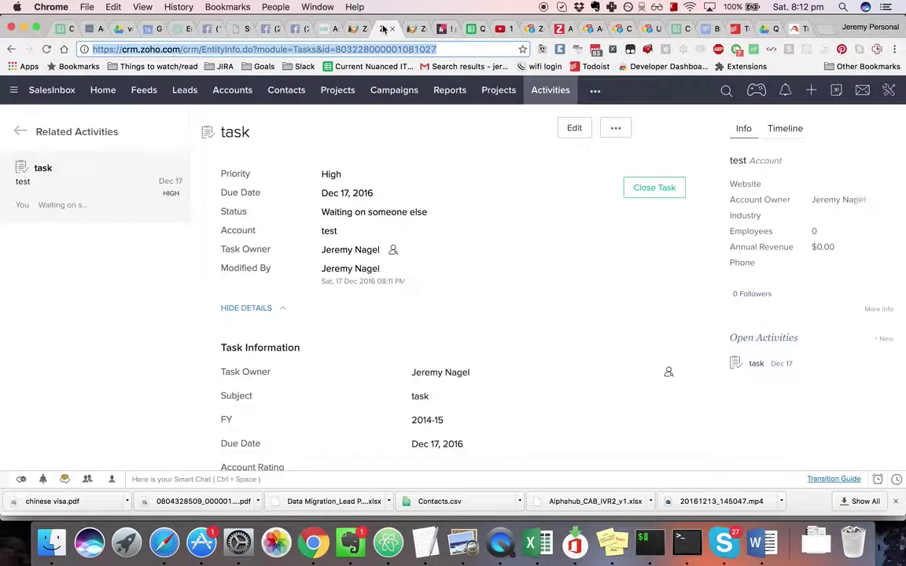
key("super+v")
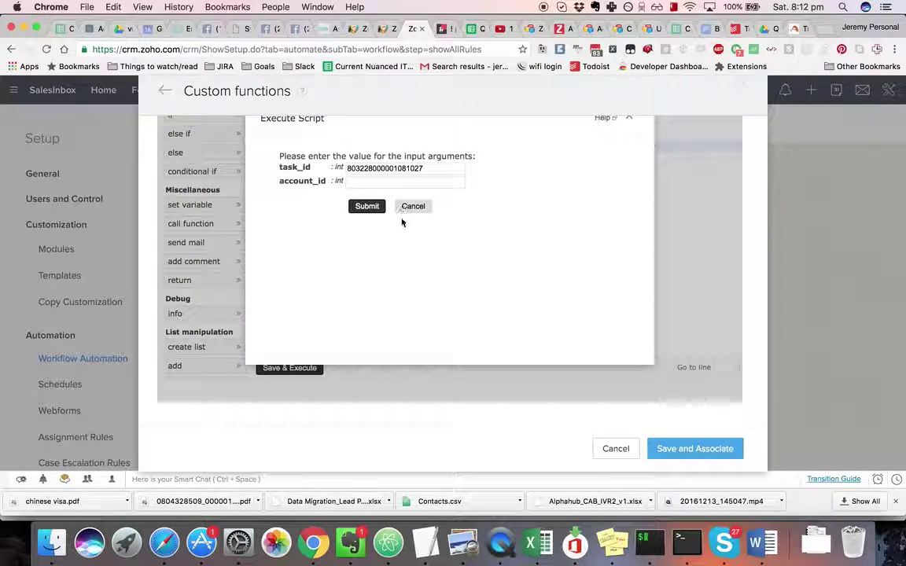
left_click(394, 182)
key("super+v")
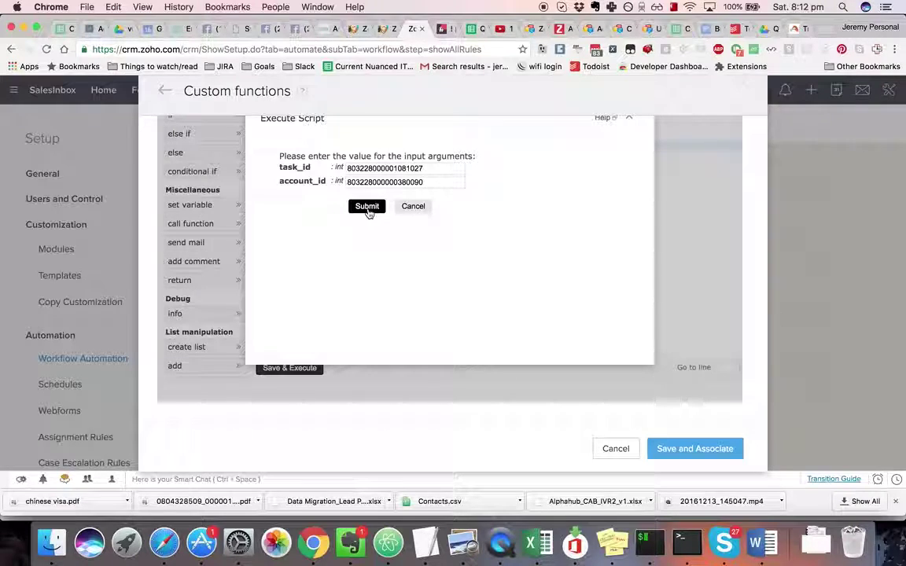
left_click(368, 207)
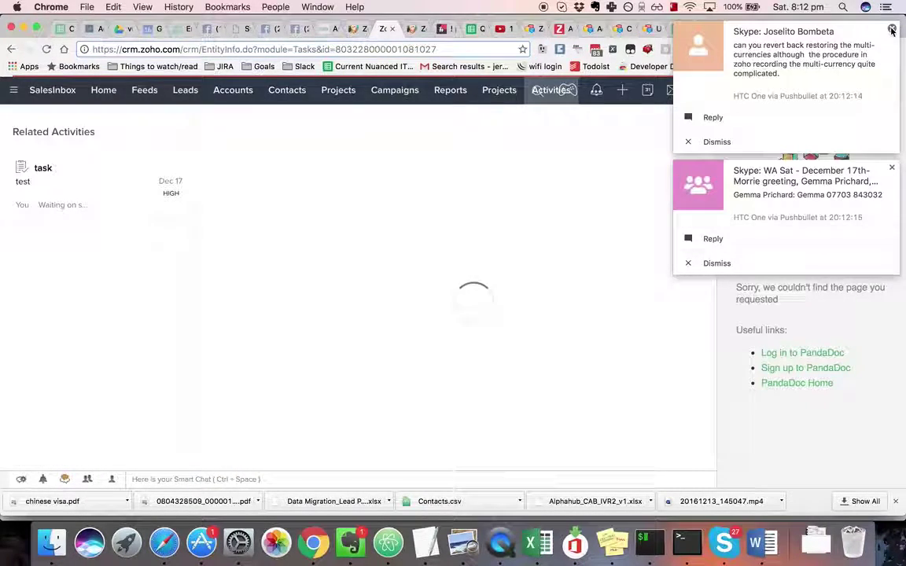
left_click(892, 29)
left_click(892, 29)
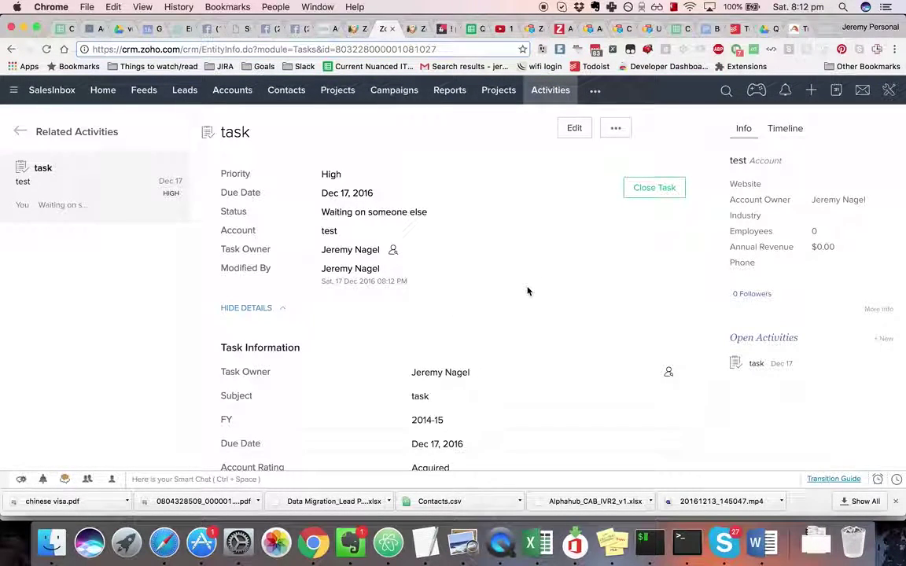
scroll(528, 291, "down", 3)
scroll(527, 292, "down", 1)
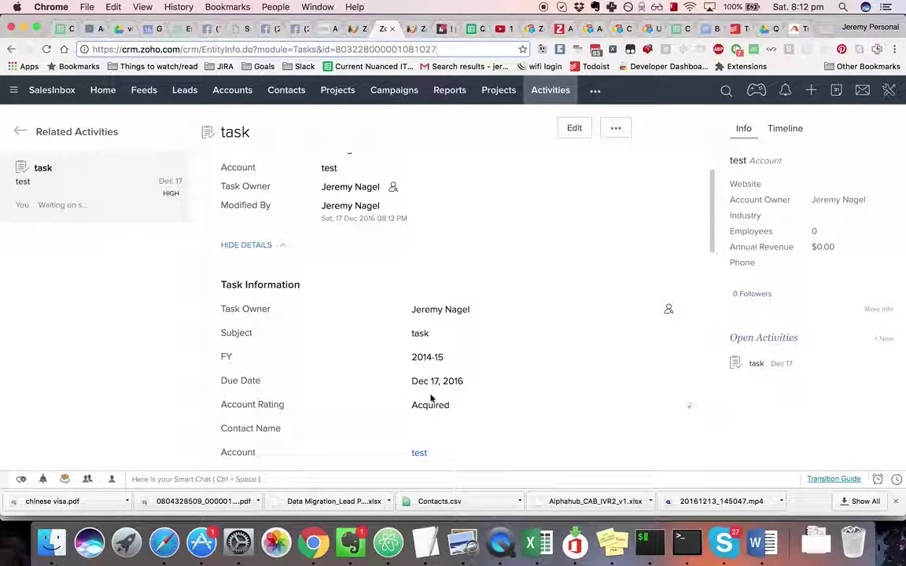
Close the script results and Save and Associate the function with the 'add account rating' rule
left_click(411, 29)
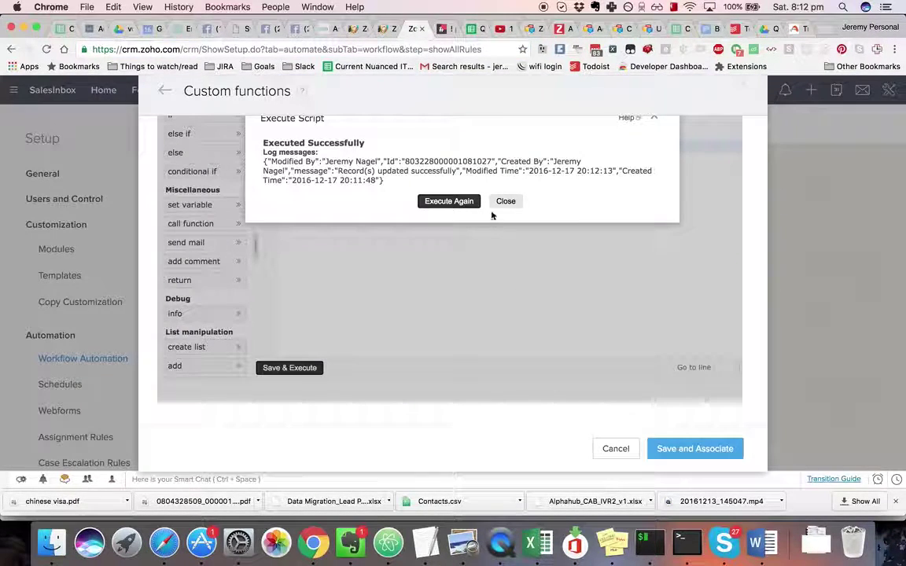
left_click(506, 202)
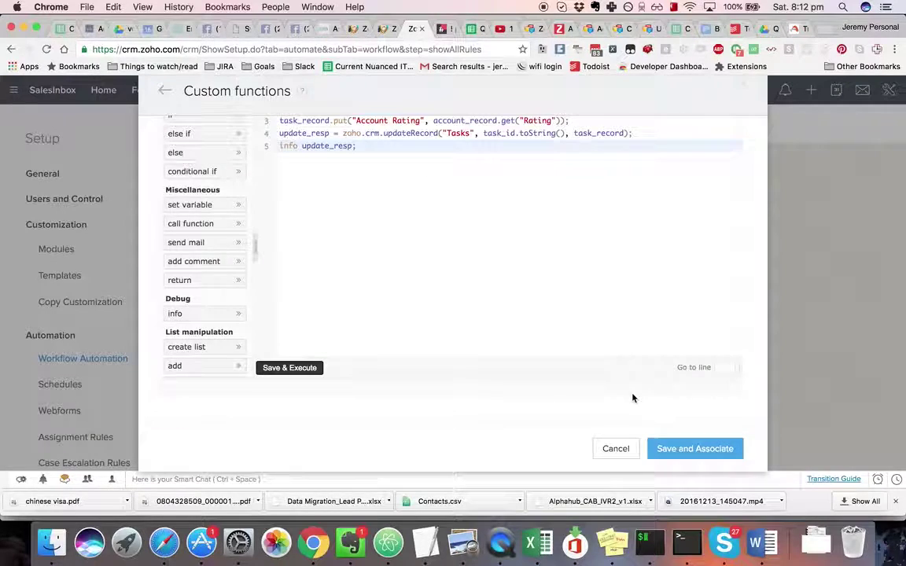
left_click(712, 447)
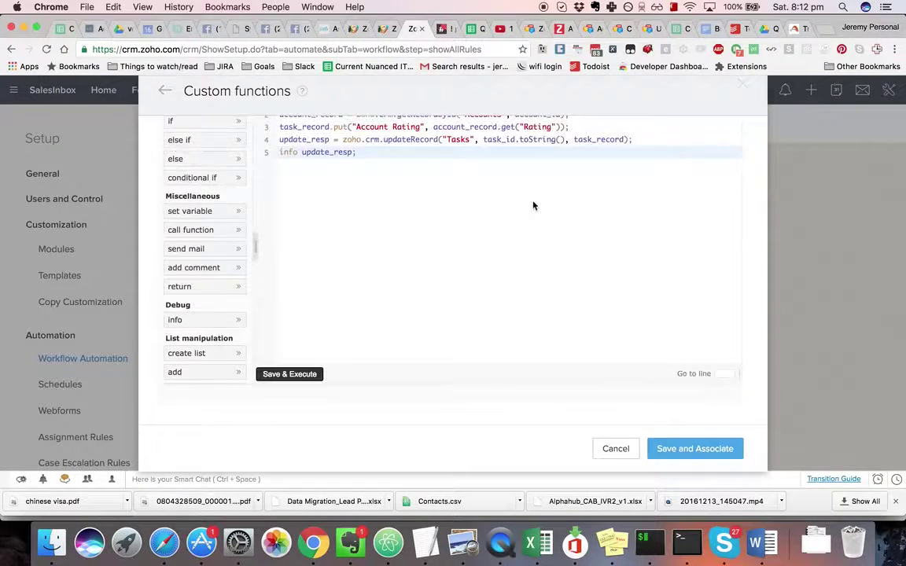
scroll(354, 330, "down", 2)
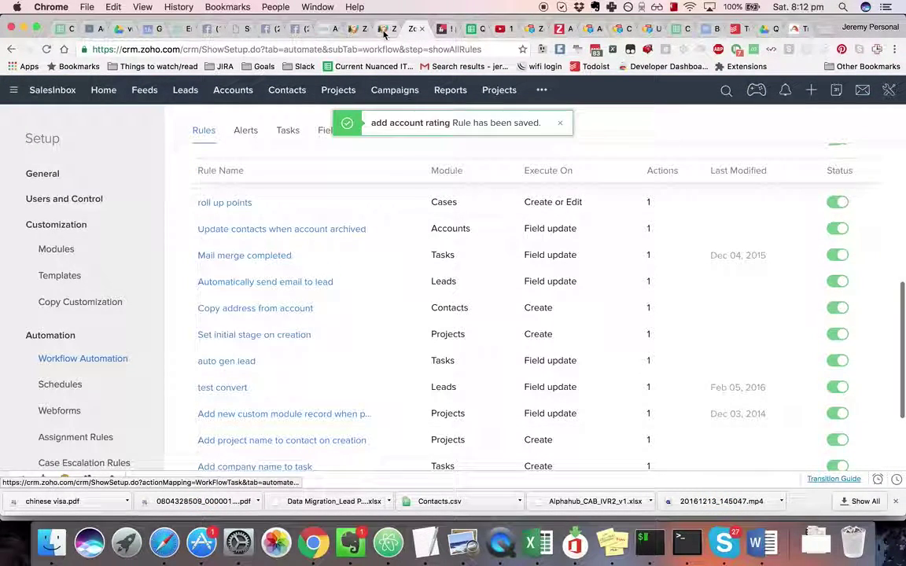
left_click(385, 29)
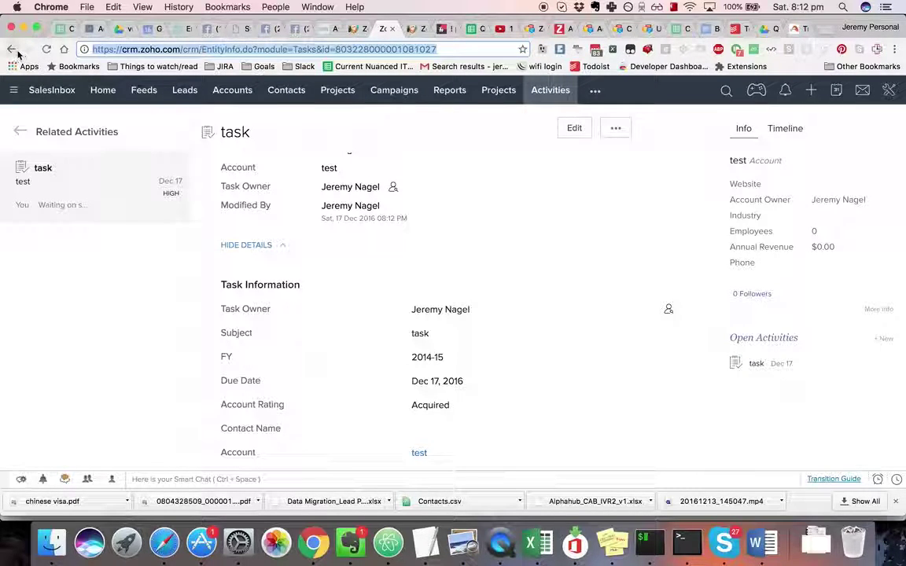
Back on the test account, set the Rating picklist to Market Failed
left_click(12, 50)
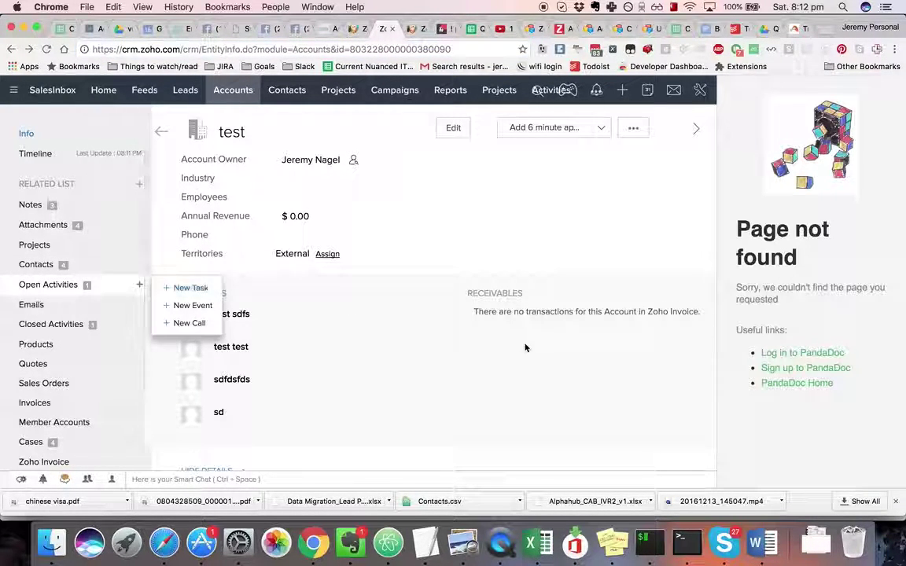
scroll(526, 348, "down", 2)
scroll(525, 348, "down", 5)
scroll(525, 348, "up", 1)
scroll(526, 348, "up", 1)
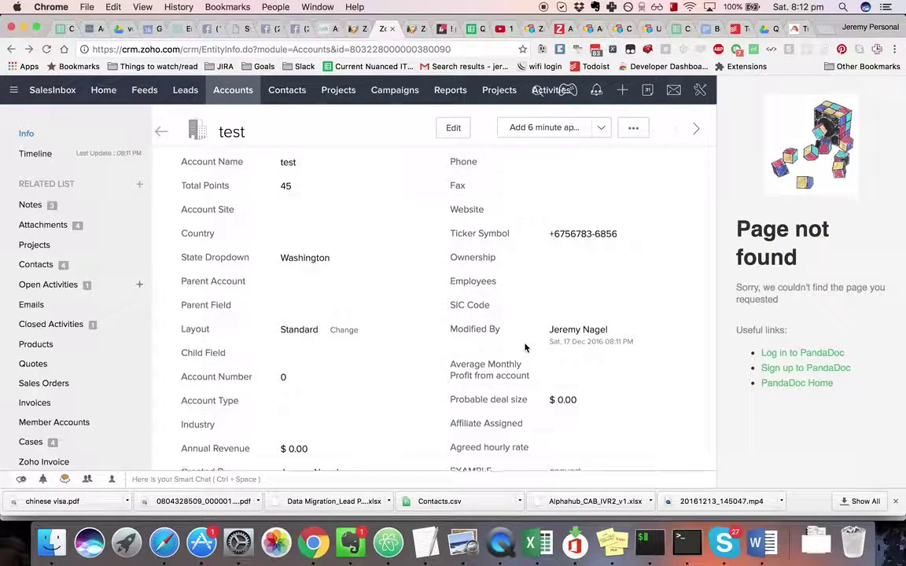
scroll(525, 348, "up", 1)
scroll(526, 348, "up", 1)
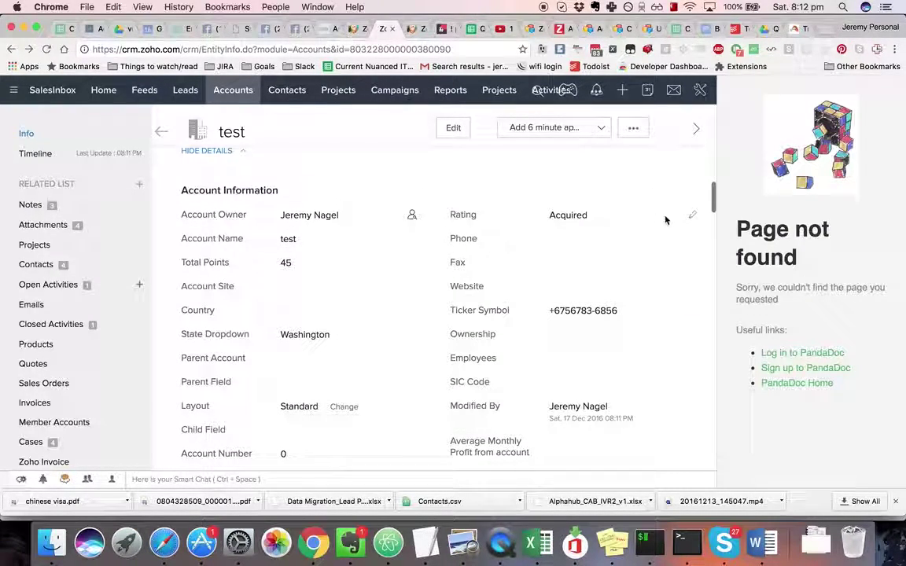
left_click(692, 216)
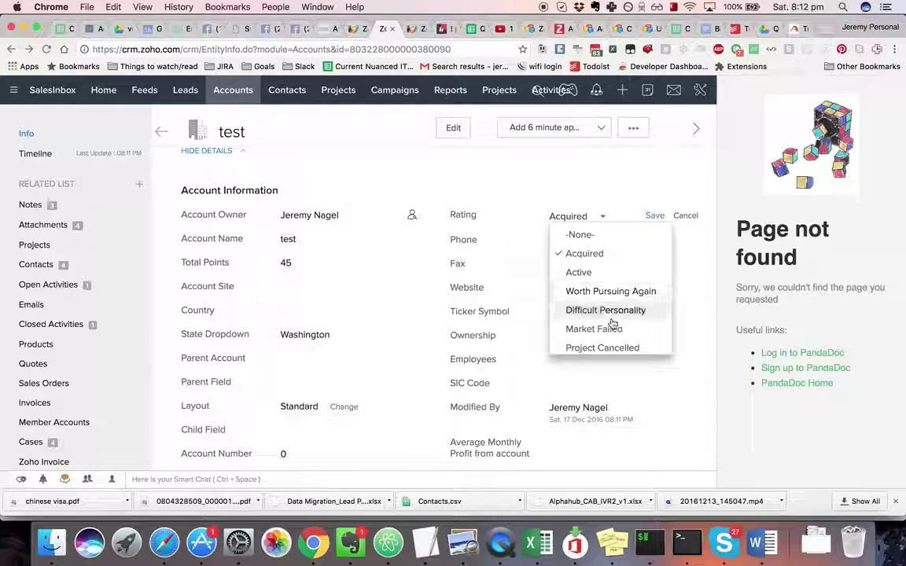
left_click(609, 328)
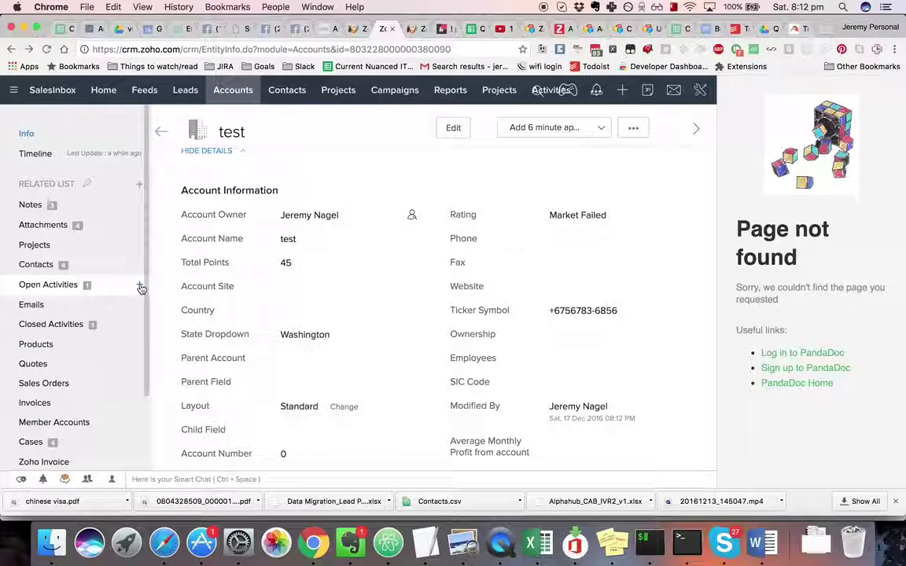
left_click(140, 288)
Create task 'tessdfdsfdsf' for the test account, then head to the Activities module
left_click(179, 288)
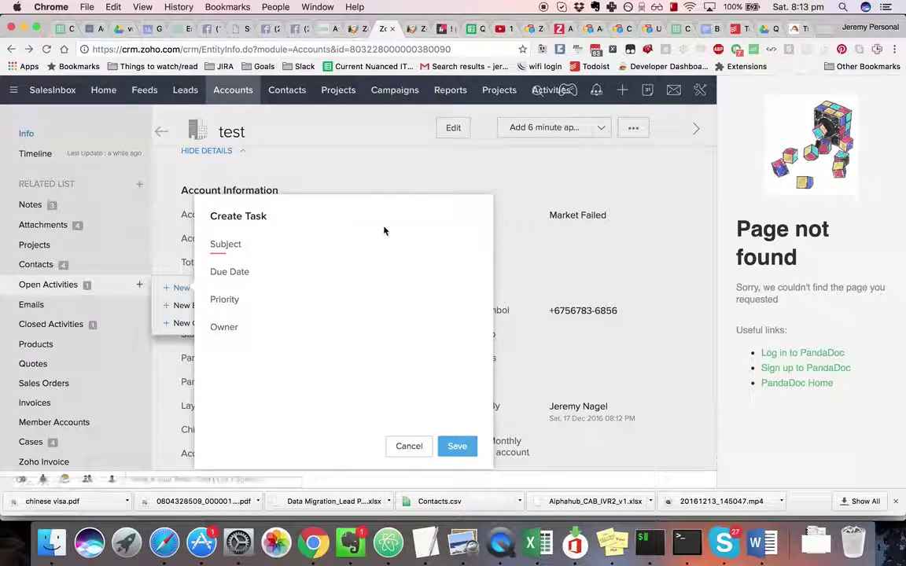
type("tessdfdsfdsf")
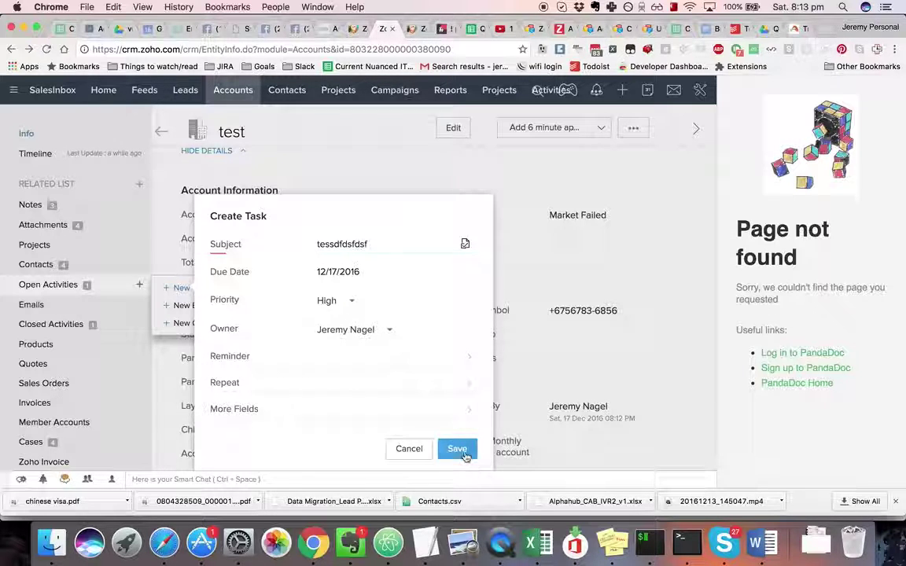
left_click(461, 449)
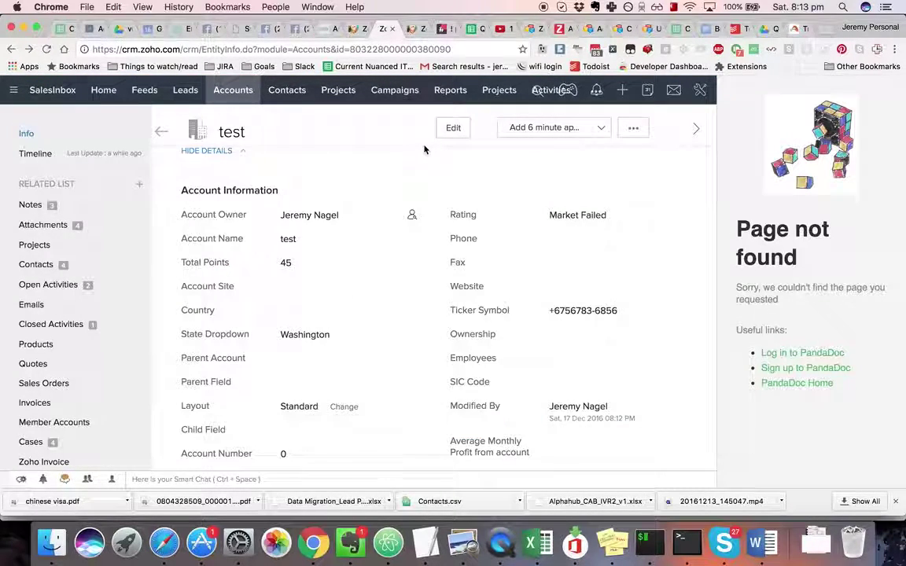
left_click(534, 93)
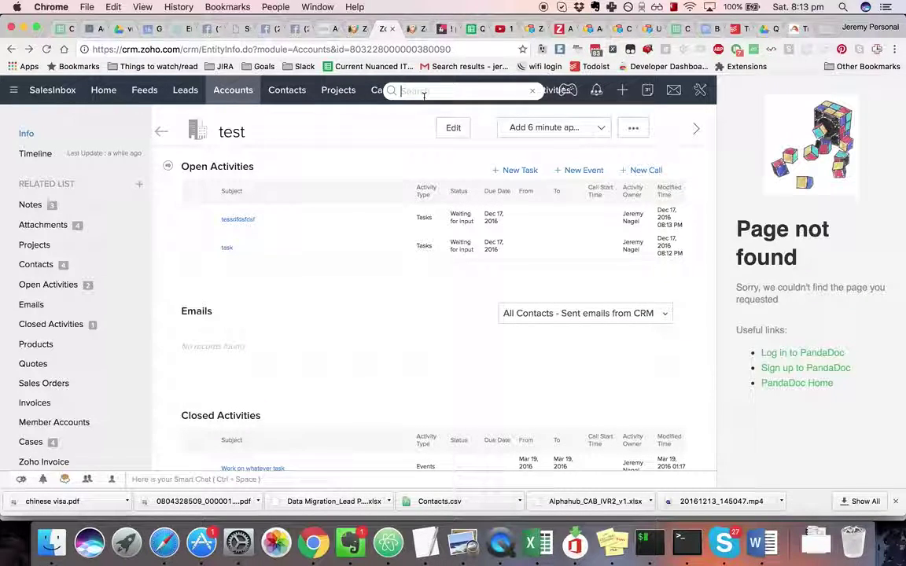
scroll(300, 164, "up", 5)
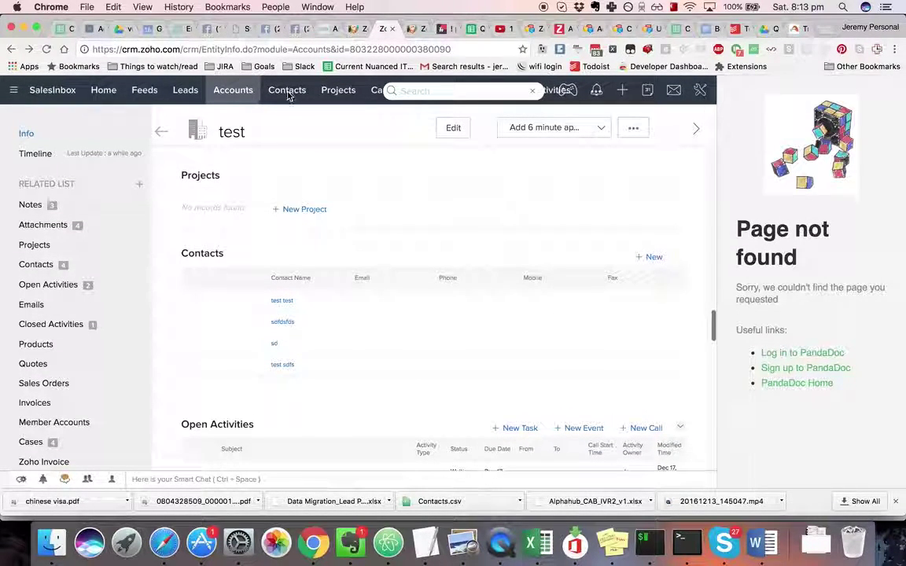
left_click(186, 92)
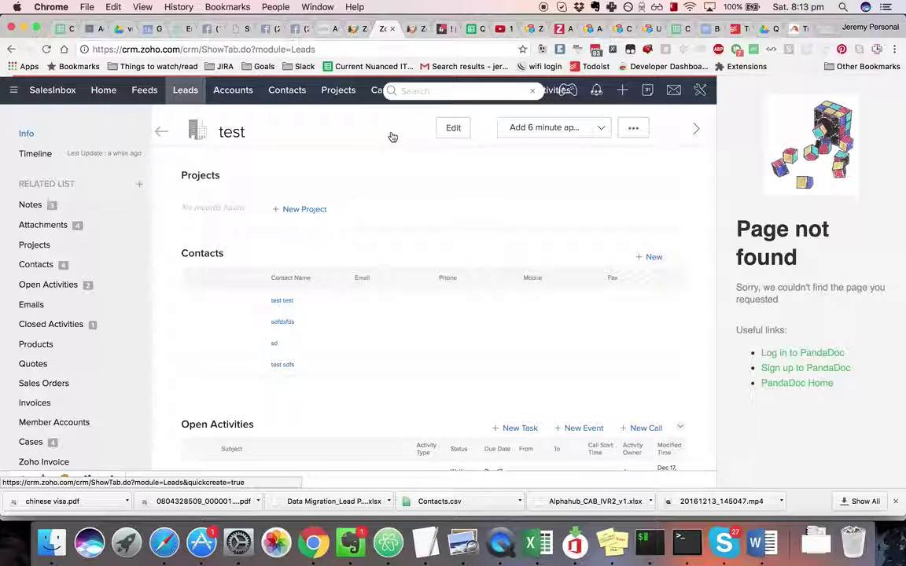
left_click(544, 92)
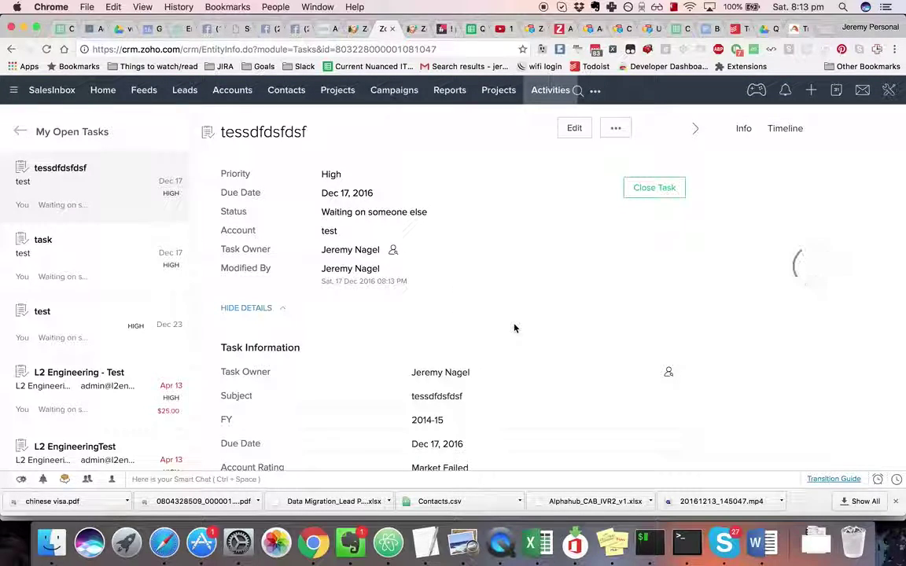
Open the My Open Tasks list and begin editing its columns
scroll(427, 382, "down", 2)
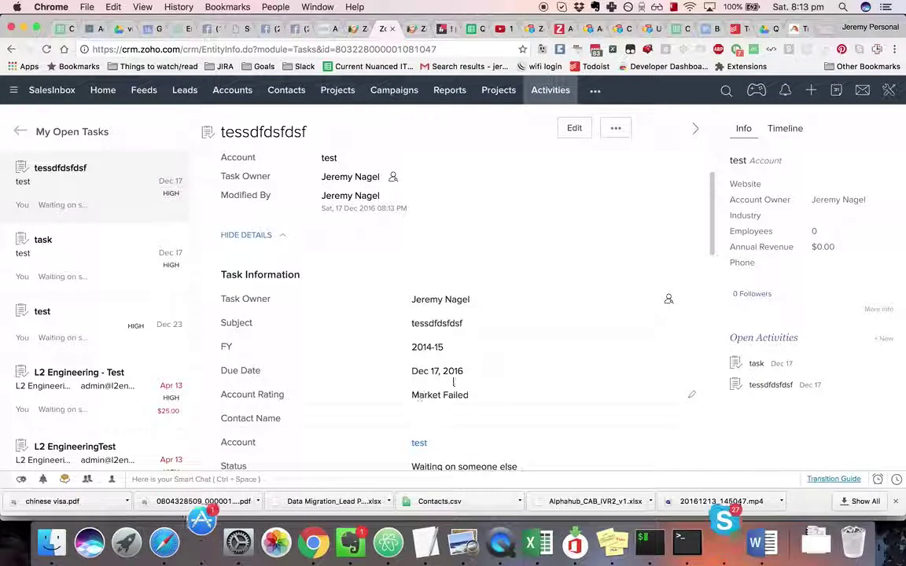
left_click(551, 92)
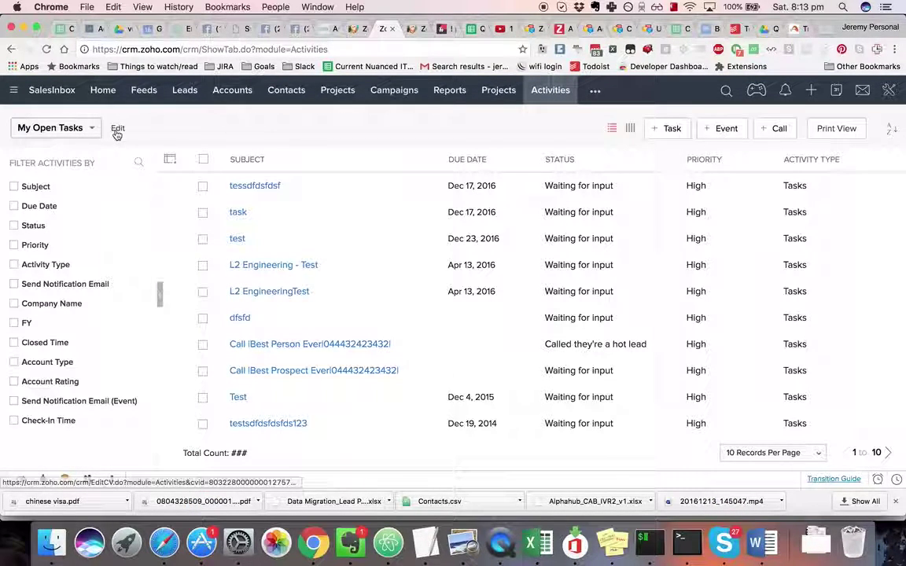
left_click(117, 130)
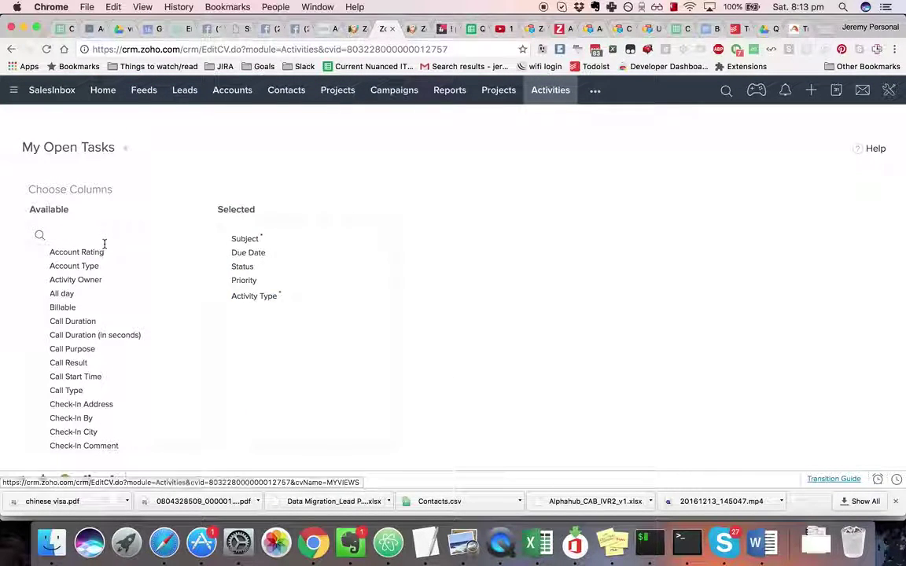
mouse_move(222, 252)
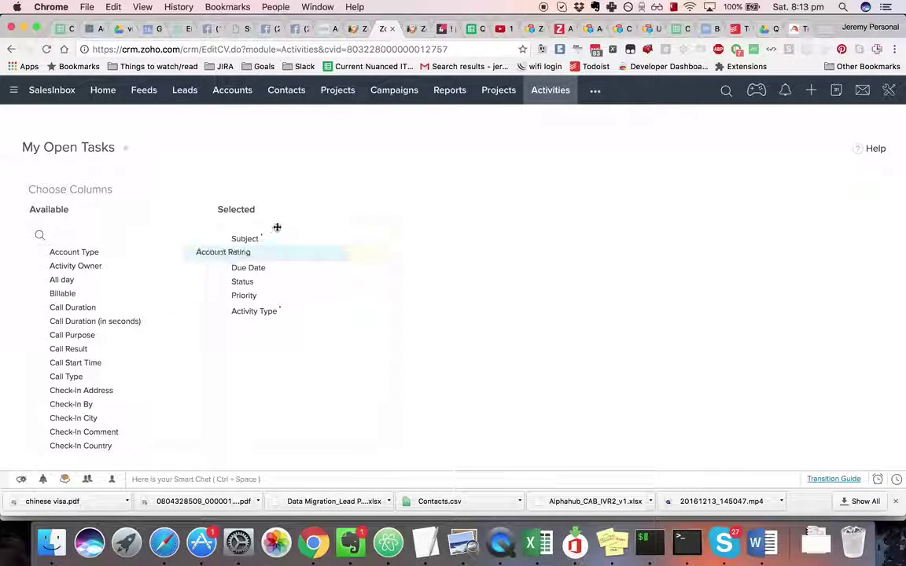
Drag Account Rating into the selected columns right below Subject and save the view
left_click_drag(239, 249, 277, 228)
scroll(566, 381, "down", 2)
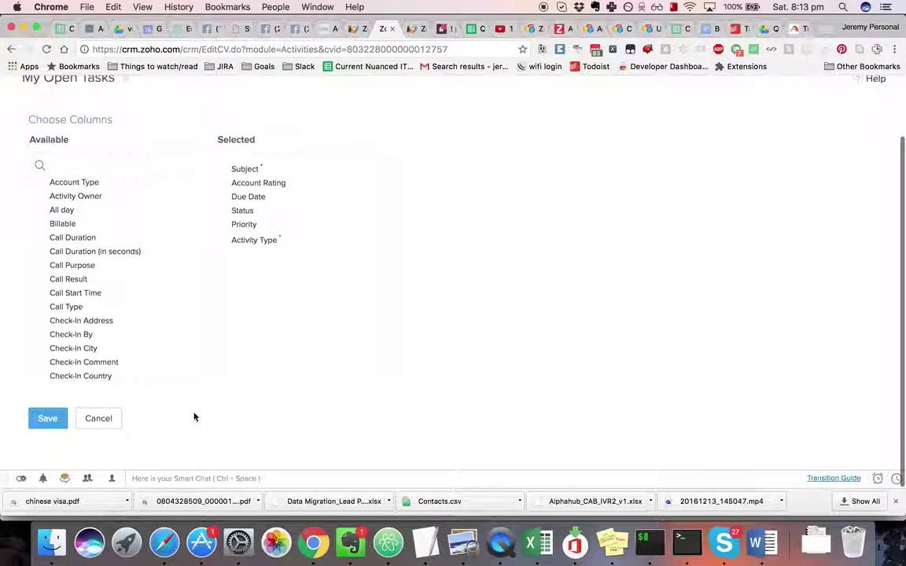
left_click(48, 419)
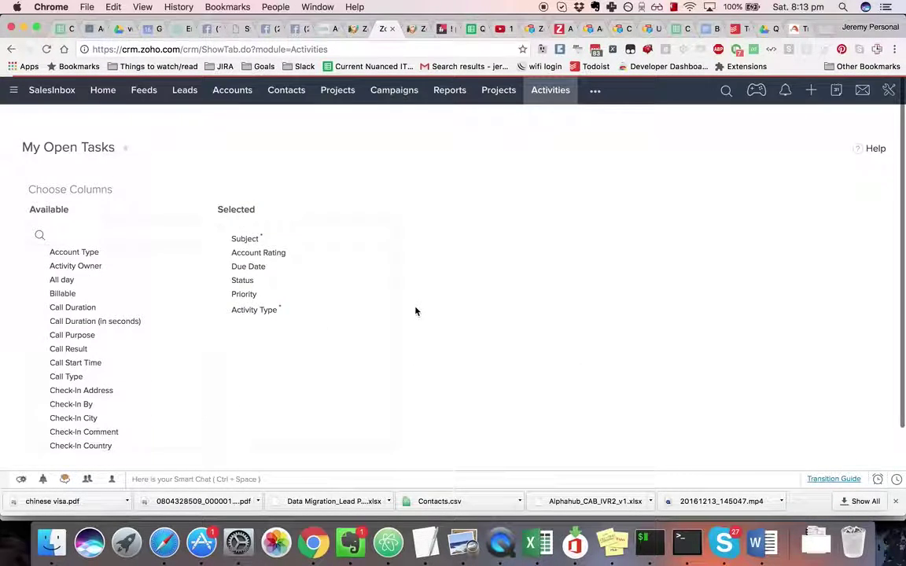